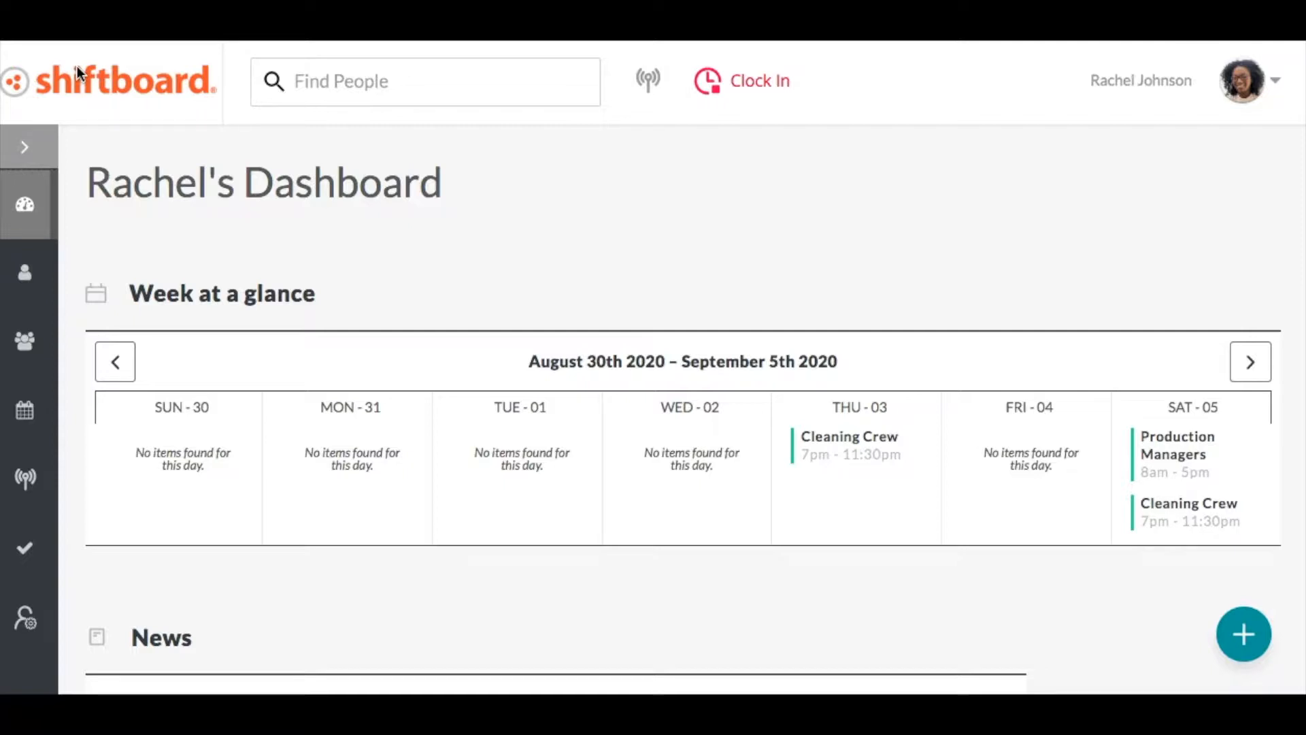
- Open the shift schedule and look over the week of December 20th to 26th, 2020
{"action": "double_click", "coordinate": [41, 149]}
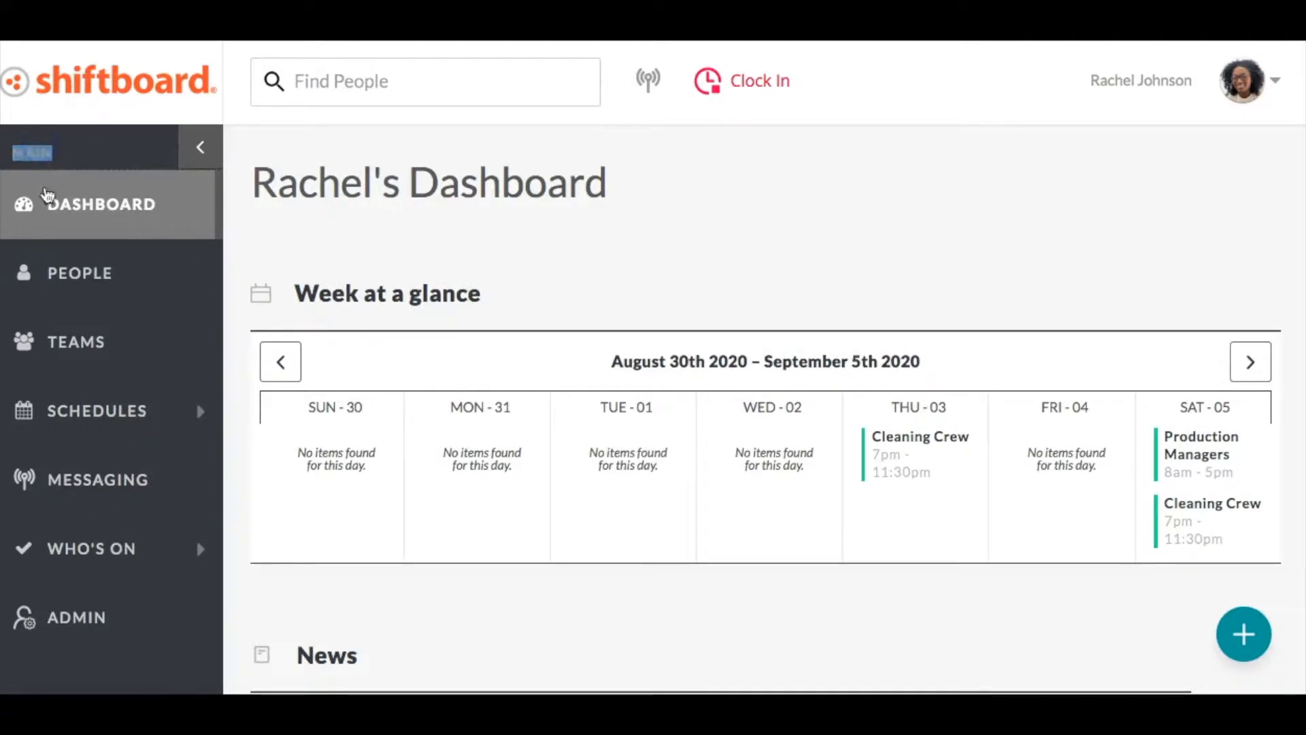
{"action": "left_click", "coordinate": [79, 410]}
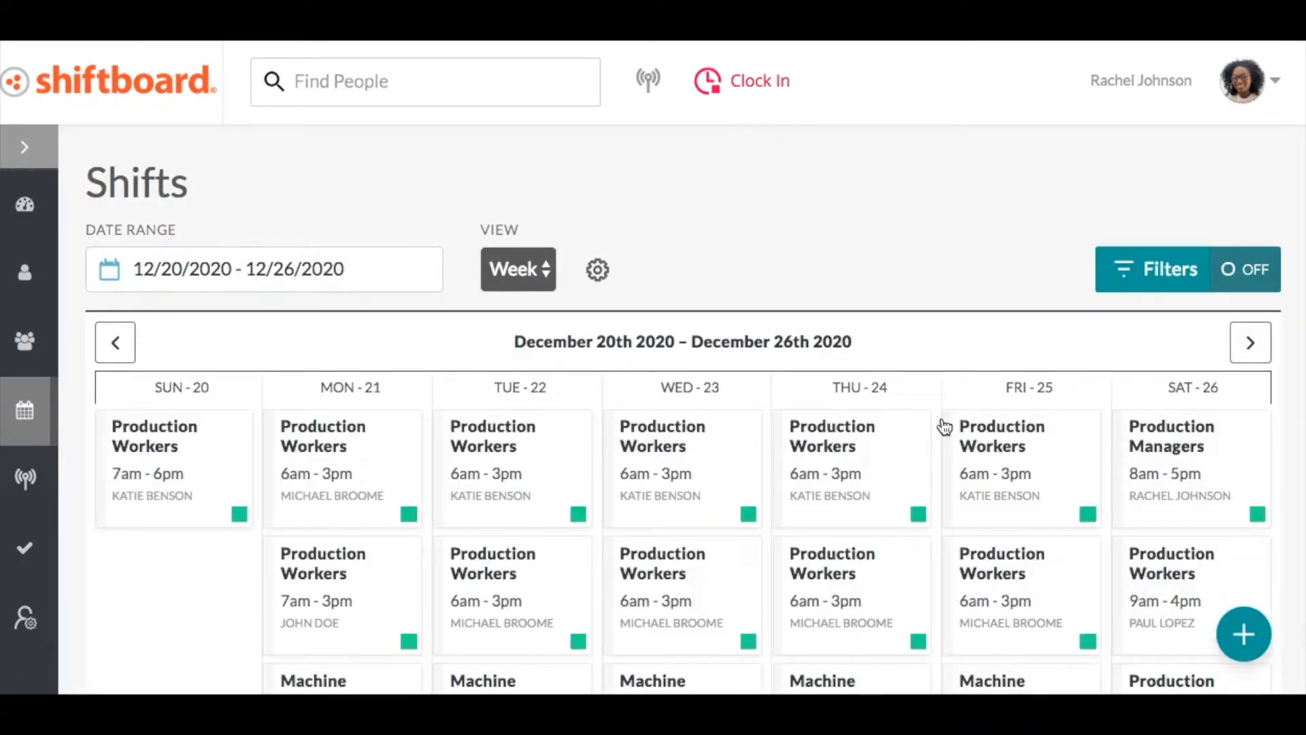
{"action": "scroll", "coordinate": [943, 426], "scroll_direction": "down", "scroll_amount": 5}
{"action": "scroll", "coordinate": [942, 422], "scroll_direction": "up", "scroll_amount": 3}
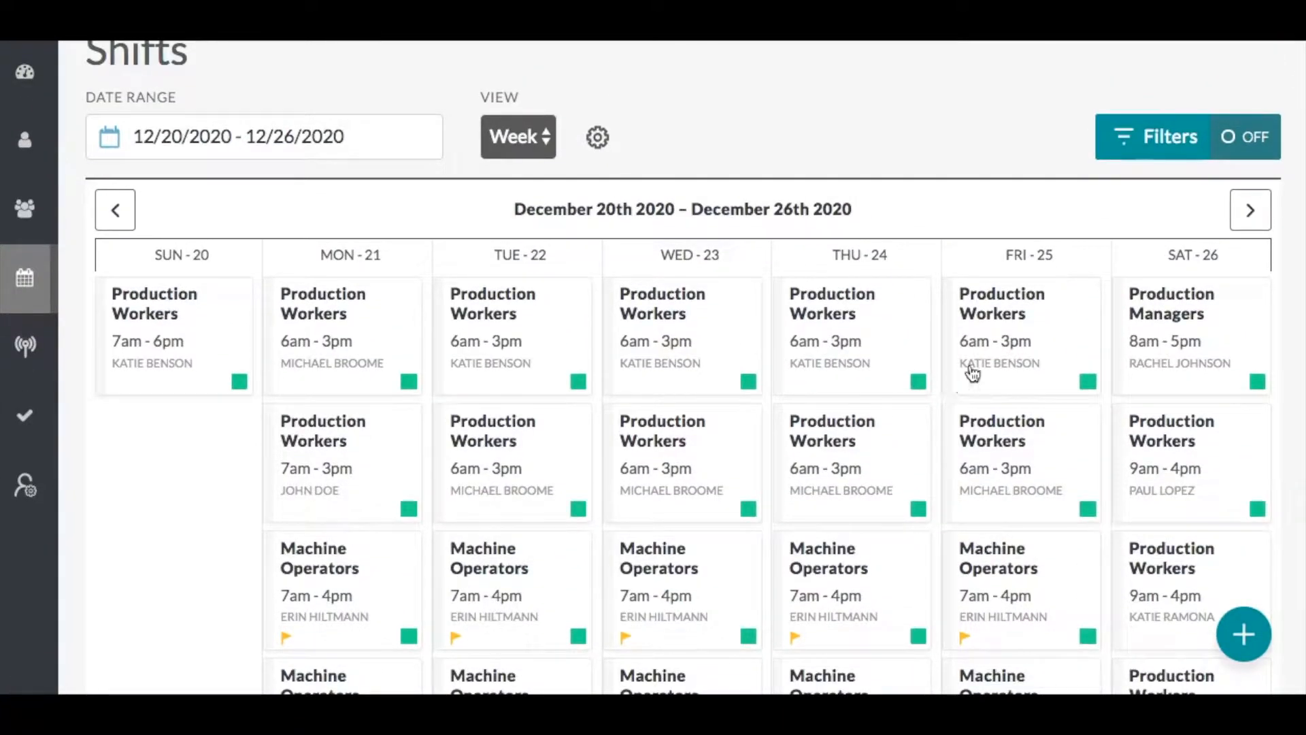
- Filter the weekly shifts to the Production Workers team and the third staff member listed
{"action": "left_click", "coordinate": [1135, 144]}
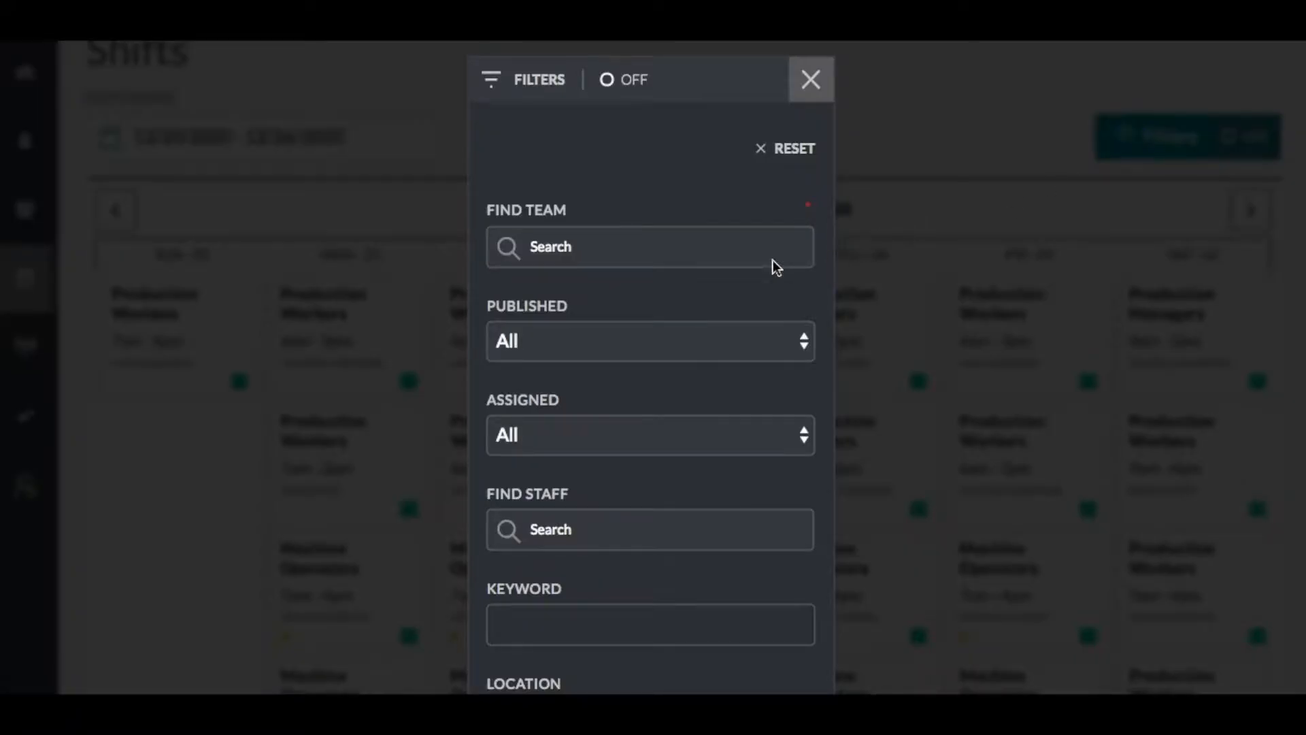
{"action": "left_click", "coordinate": [724, 248]}
{"action": "left_click", "coordinate": [708, 280]}
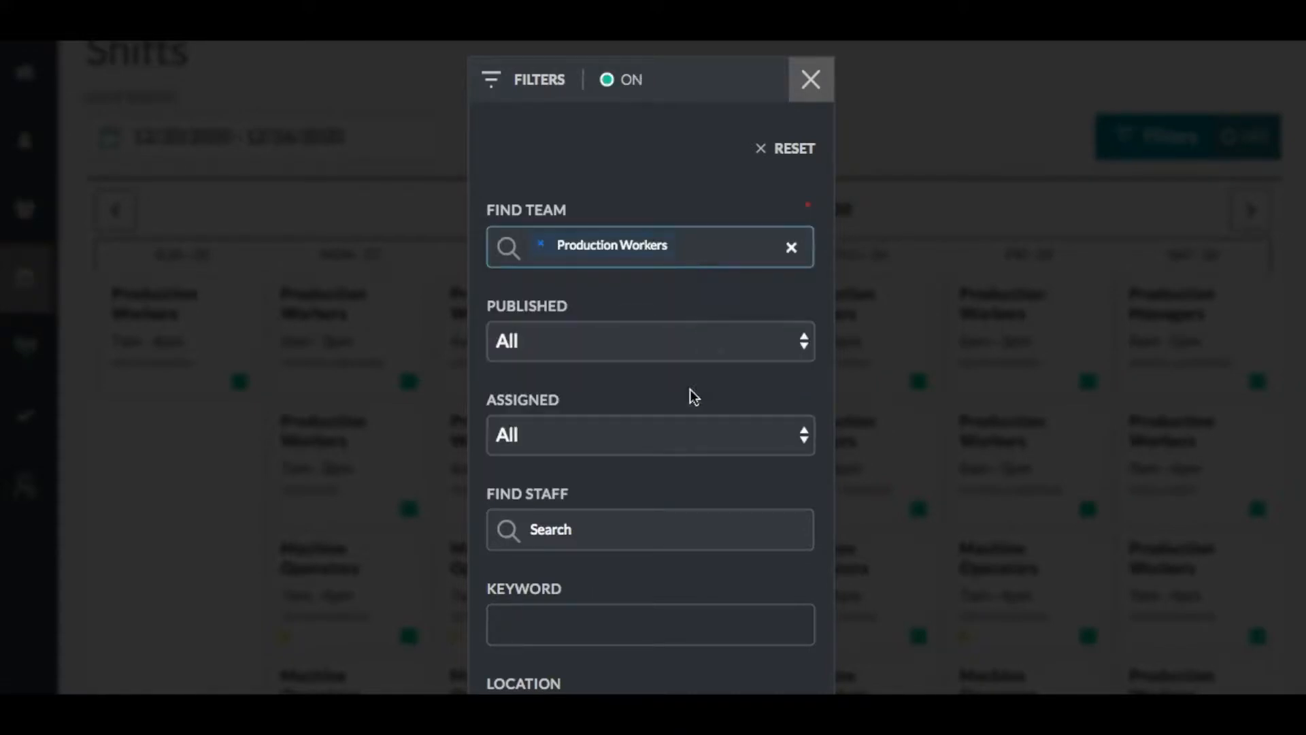
{"action": "scroll", "coordinate": [654, 520], "scroll_direction": "down", "scroll_amount": 1}
{"action": "left_click", "coordinate": [652, 494]}
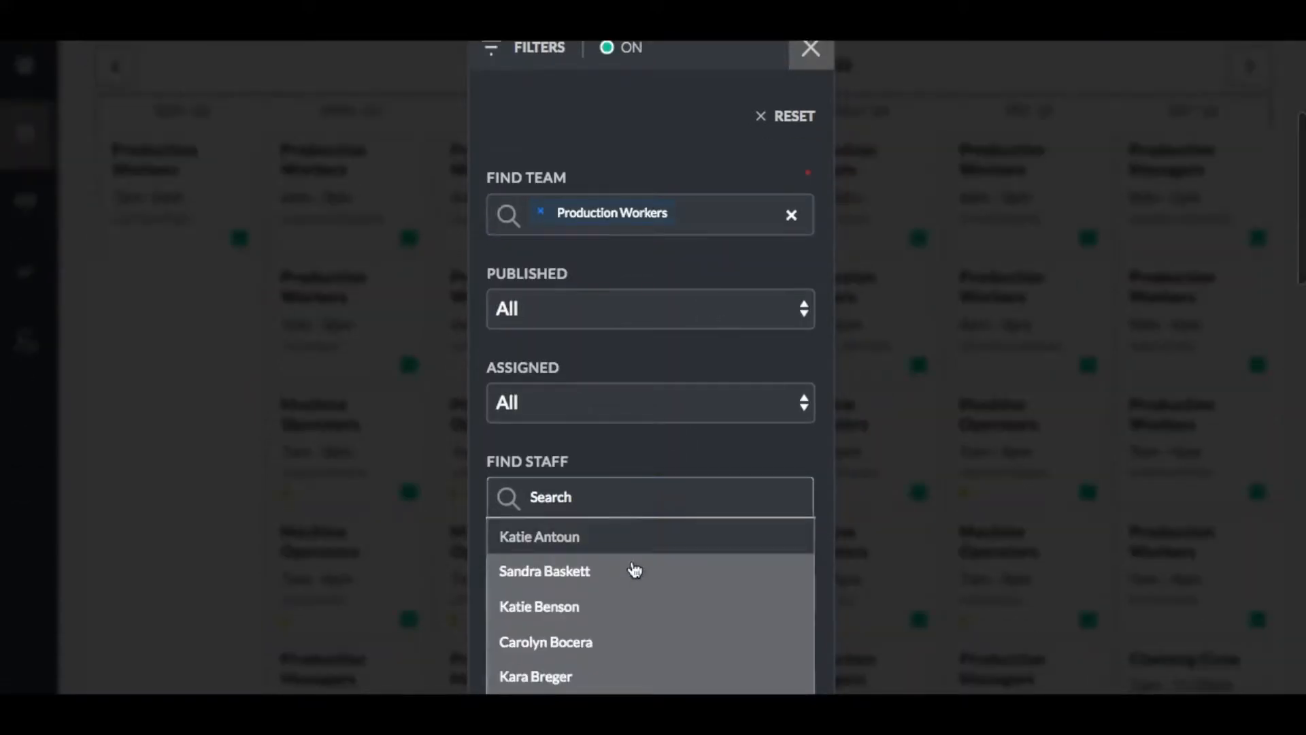
{"action": "left_click", "coordinate": [617, 600]}
{"action": "scroll", "coordinate": [635, 552], "scroll_direction": "down", "scroll_amount": 5}
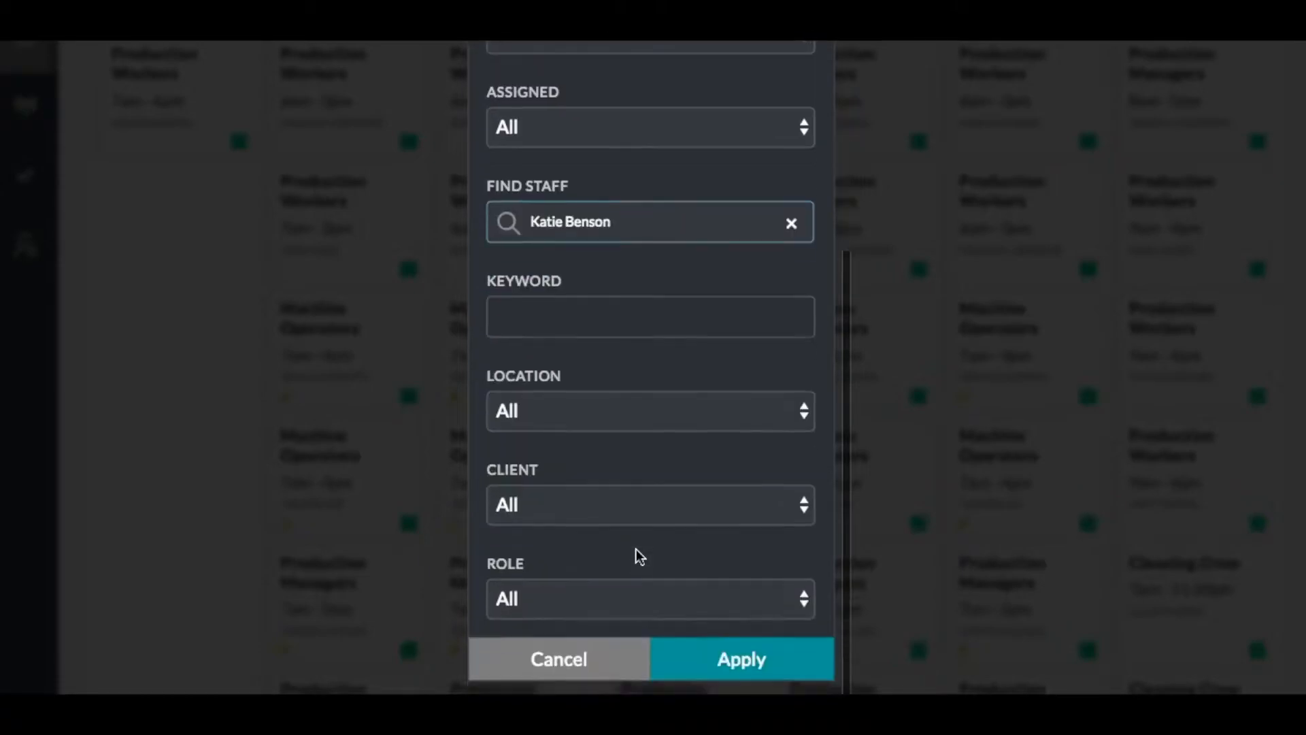
{"action": "left_click", "coordinate": [727, 662]}
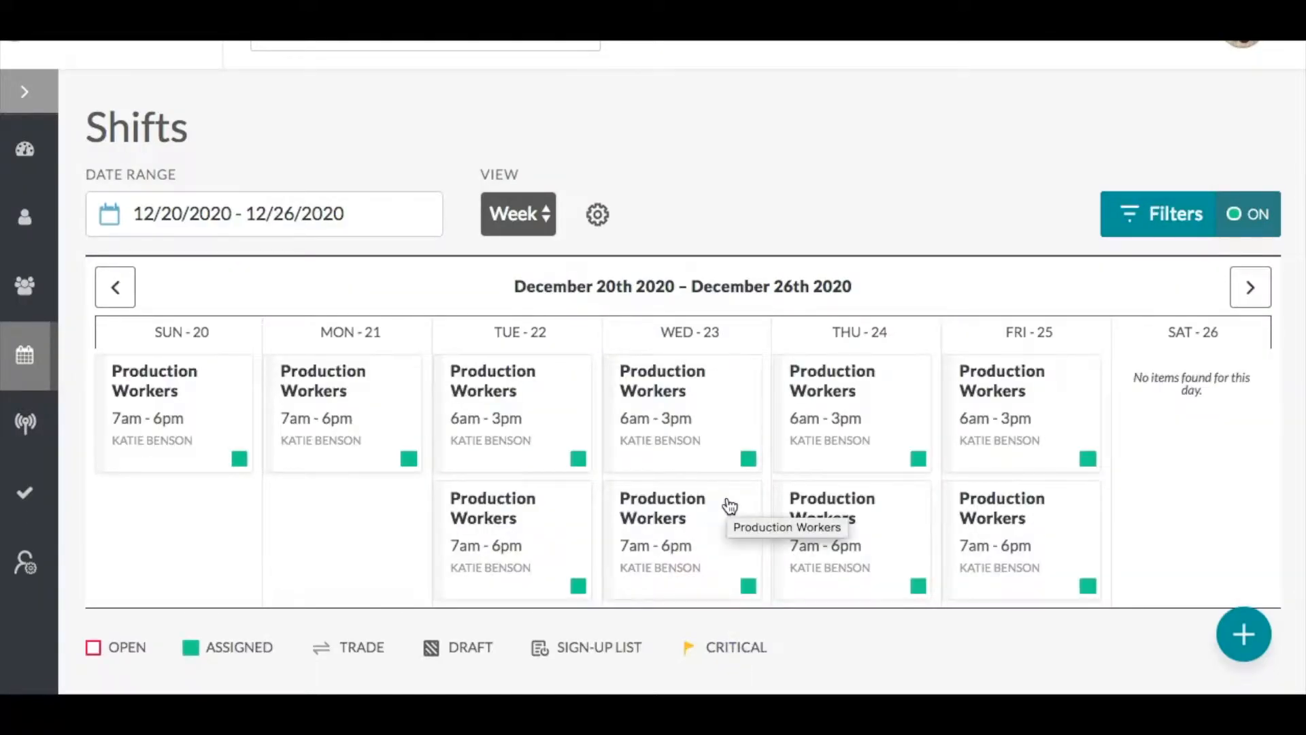
- Edit the Tuesday, December 22 6am - 3pm shift and set its start to 12/22/2020, 7:00 AM
{"action": "left_click", "coordinate": [539, 427]}
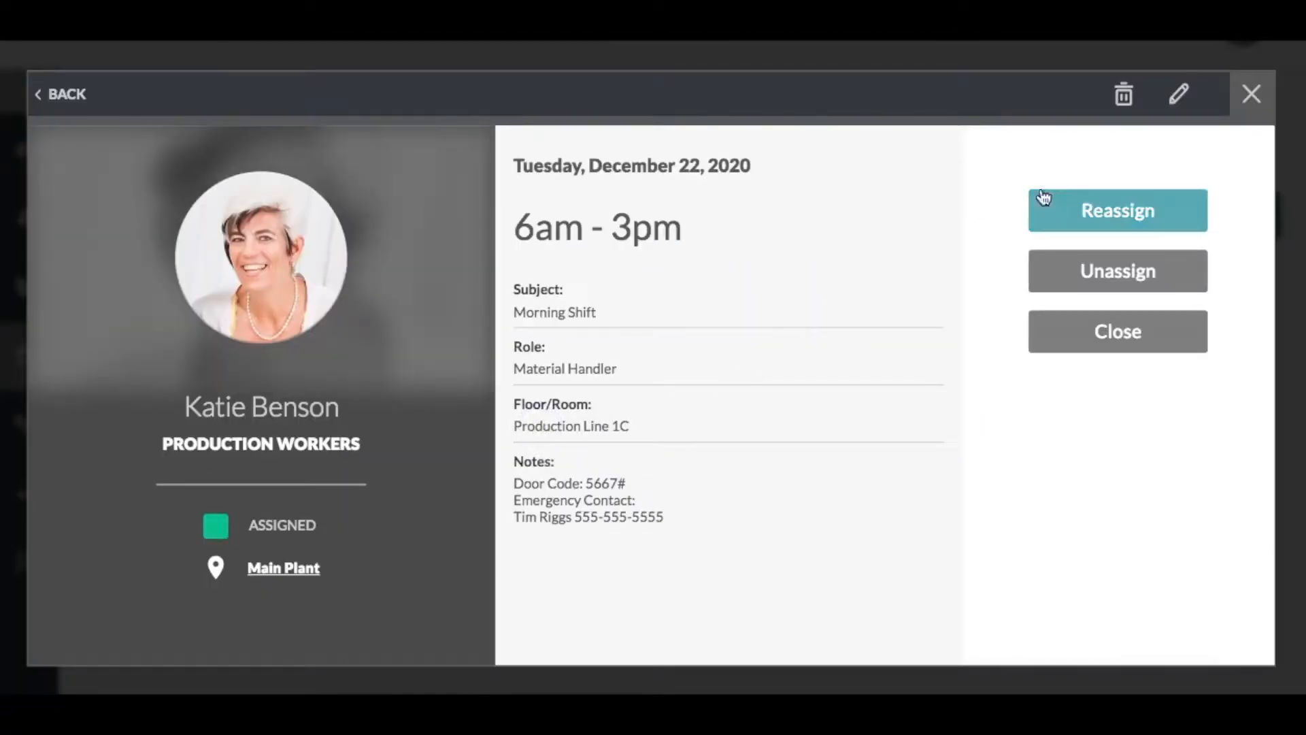
{"action": "left_click", "coordinate": [1178, 100]}
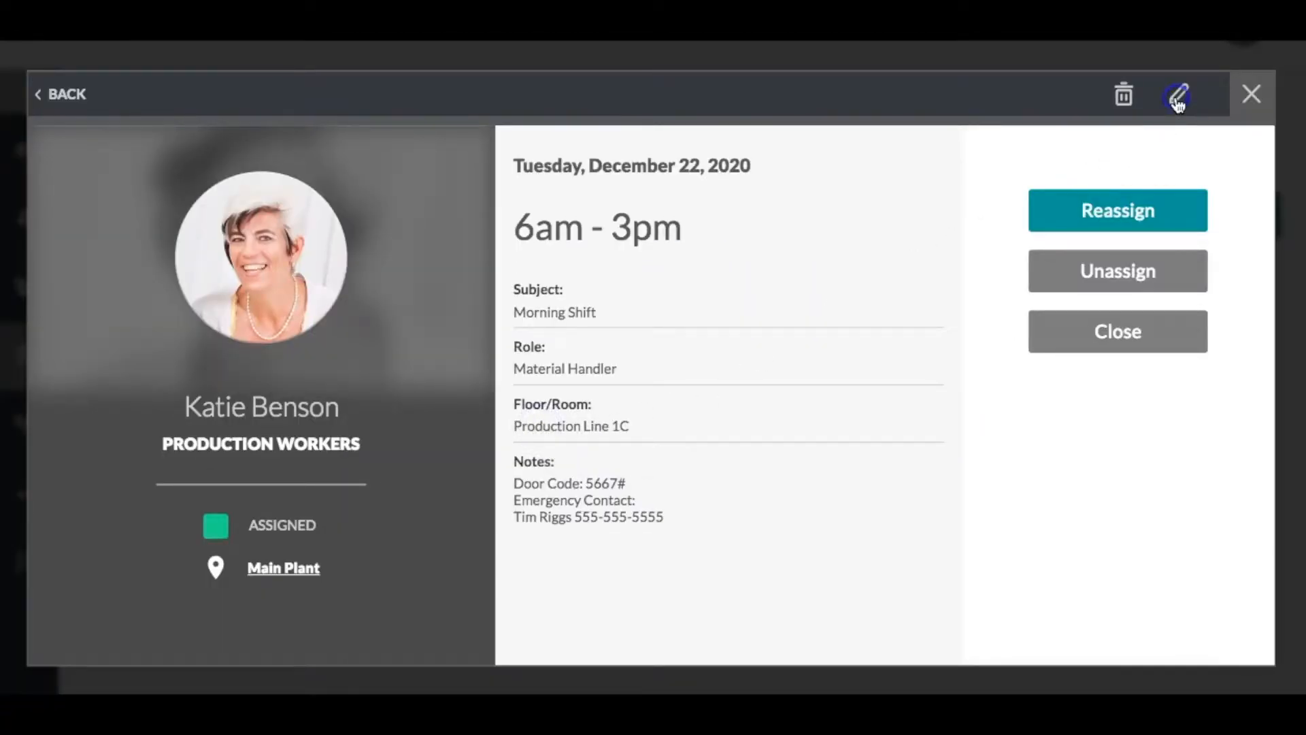
{"action": "scroll", "coordinate": [758, 350], "scroll_direction": "down", "scroll_amount": 1}
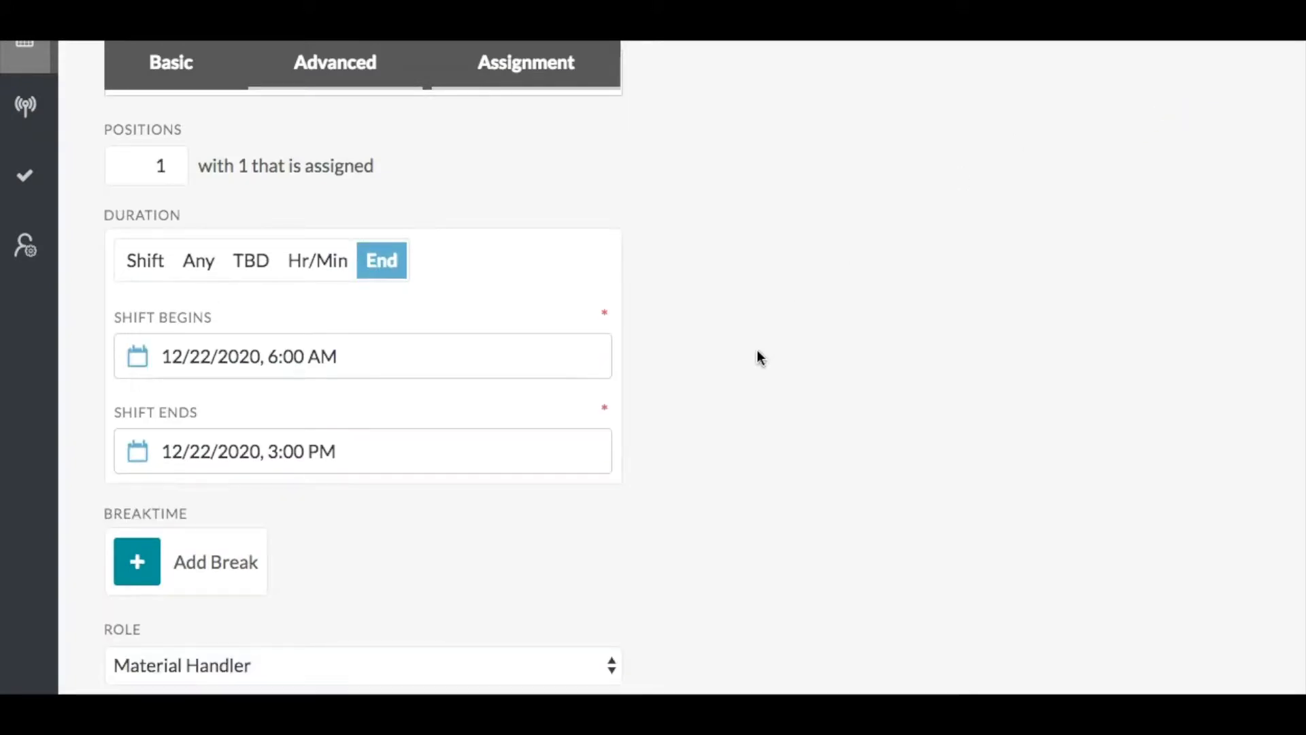
{"action": "left_click", "coordinate": [369, 372]}
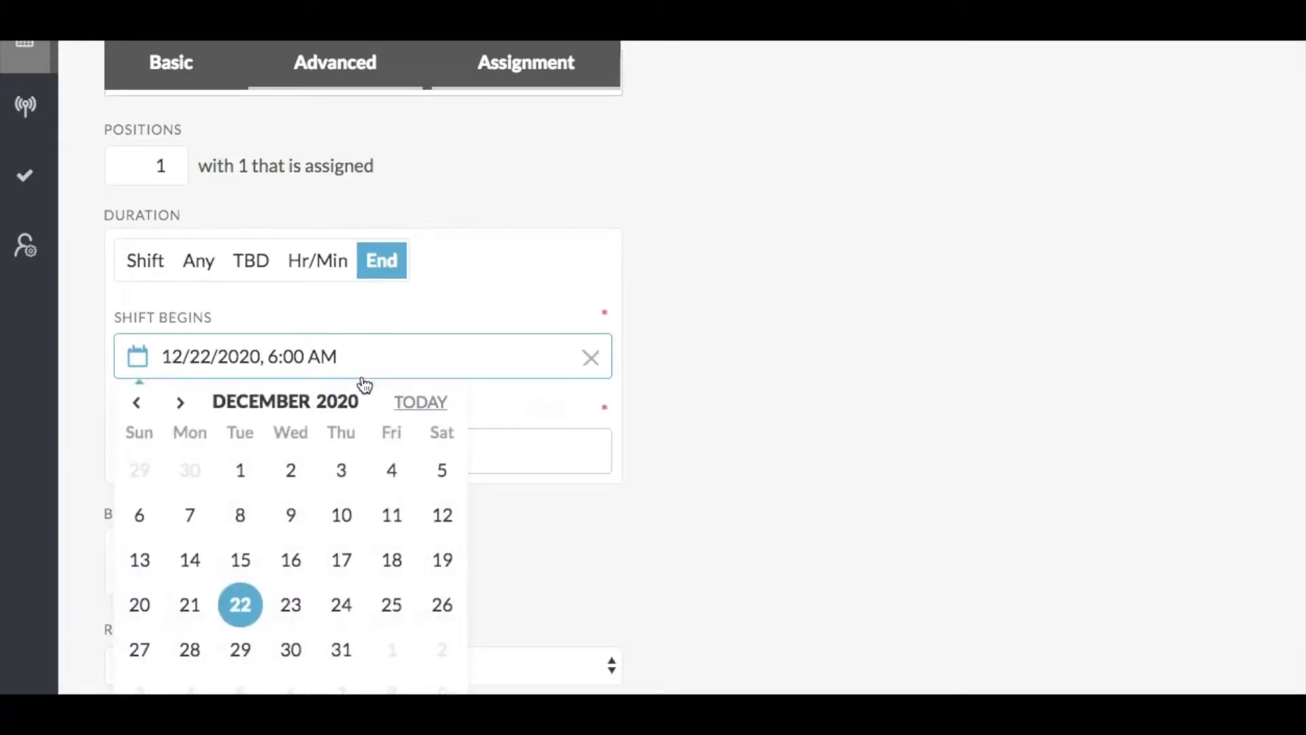
{"action": "scroll", "coordinate": [354, 559], "scroll_direction": "down", "scroll_amount": 3}
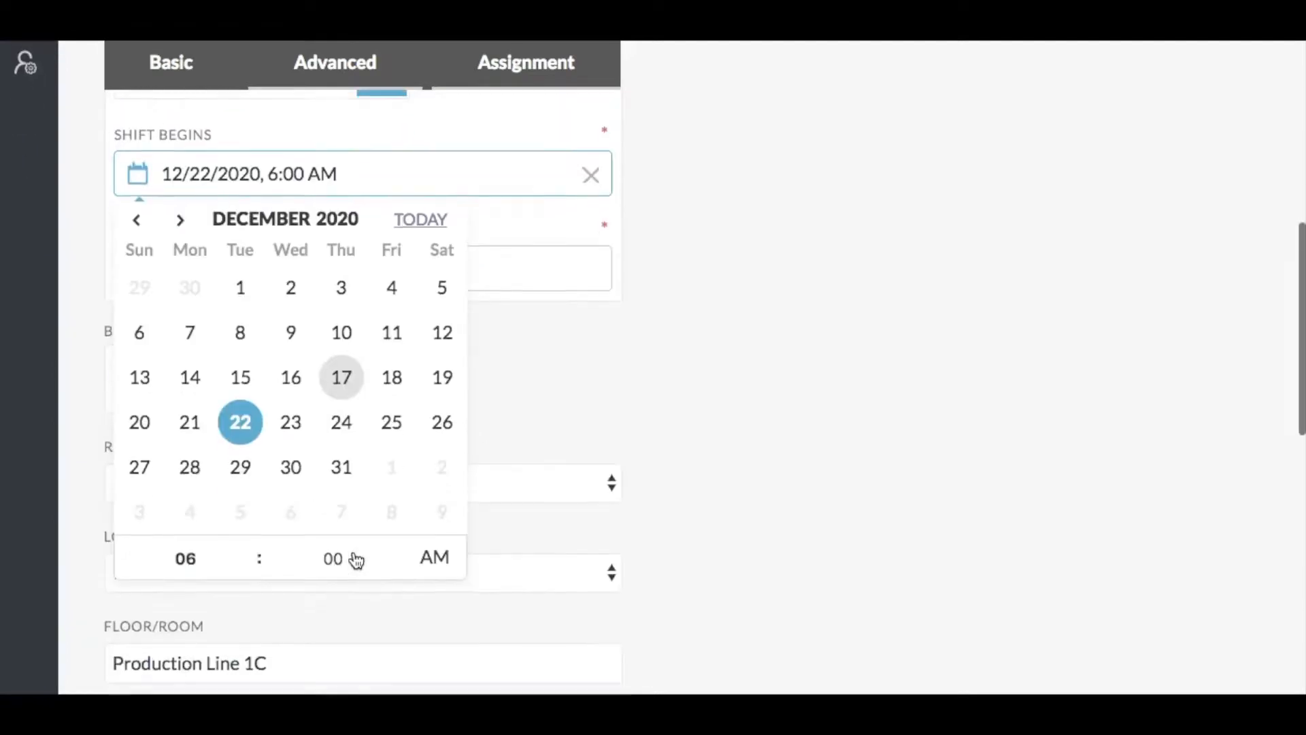
{"action": "left_click", "coordinate": [251, 530]}
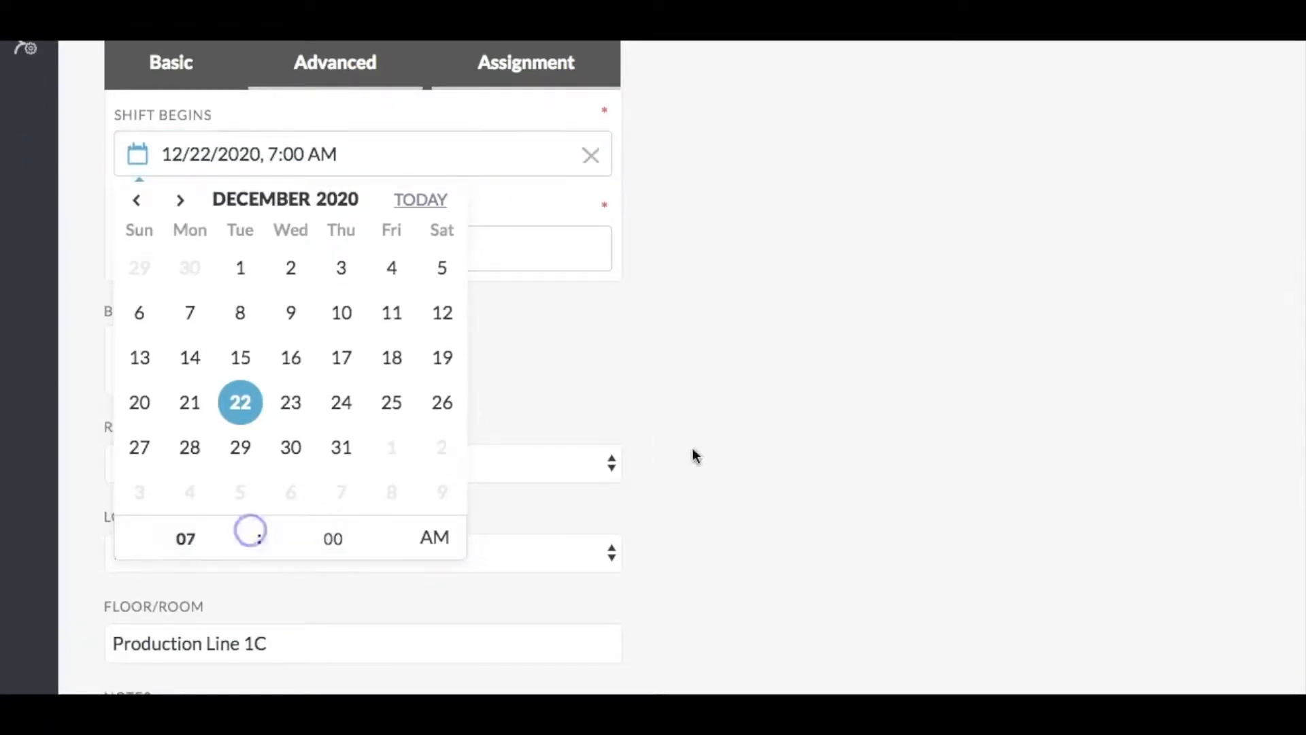
{"action": "left_click", "coordinate": [734, 427]}
- View the assignee notification options offered when publishing the edited shift, and cancel without publishing
{"action": "scroll", "coordinate": [703, 463], "scroll_direction": "down", "scroll_amount": 7}
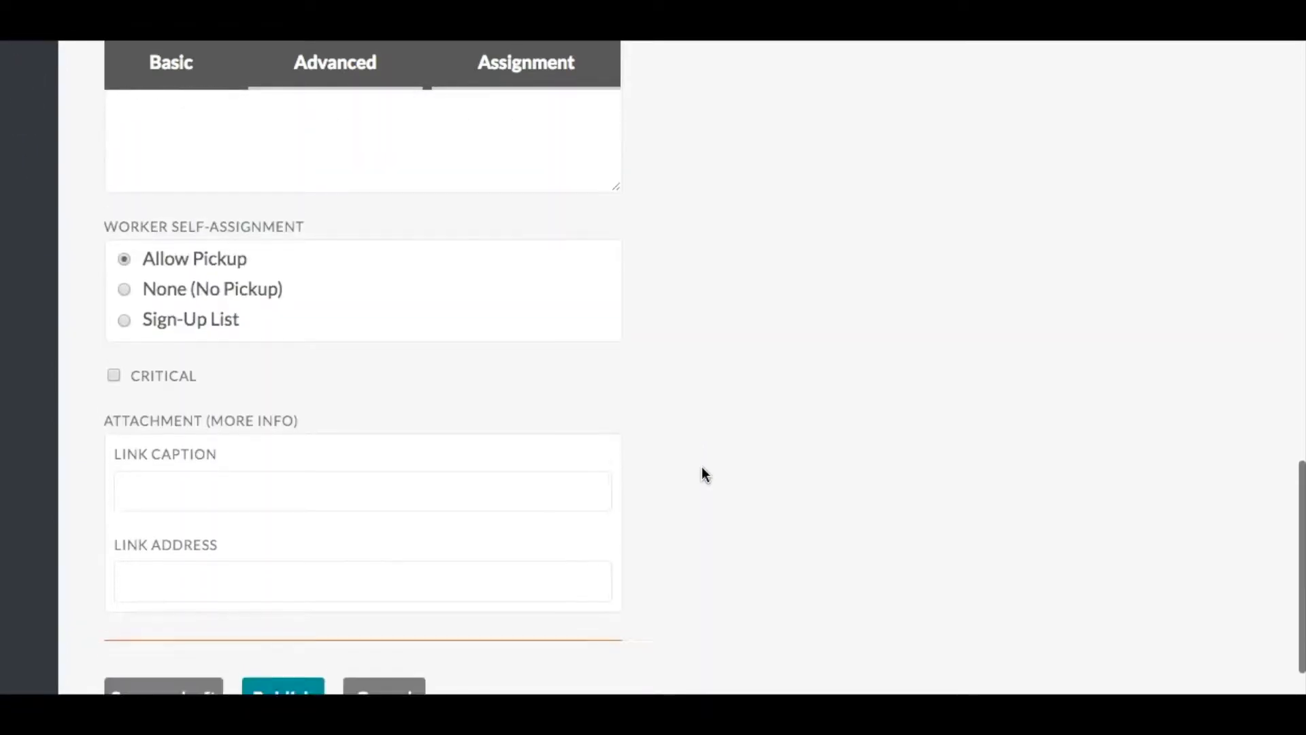
{"action": "scroll", "coordinate": [703, 471], "scroll_direction": "down", "scroll_amount": 2}
{"action": "left_click", "coordinate": [298, 630]}
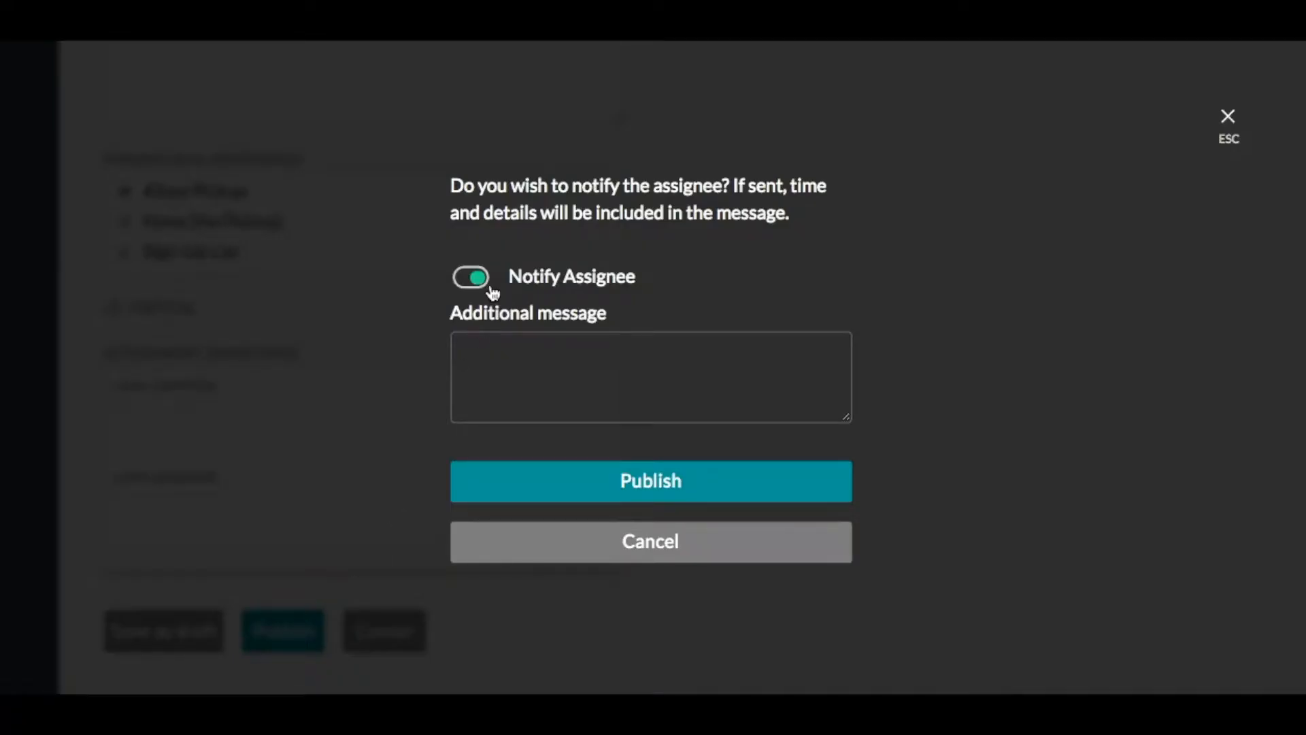
{"action": "left_click", "coordinate": [498, 552]}
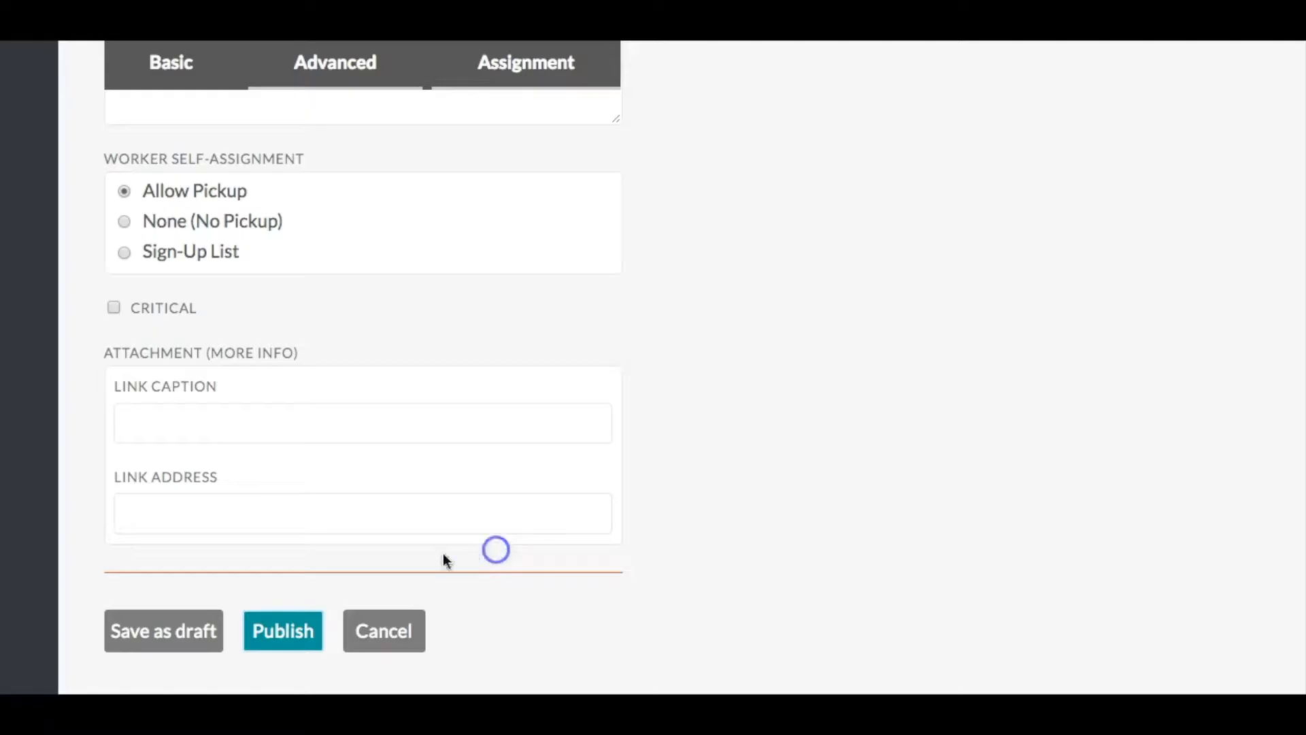
- Switch Notify Assignee off and back on in the save-as-draft confirmation, and cancel without saving
{"action": "left_click", "coordinate": [198, 636]}
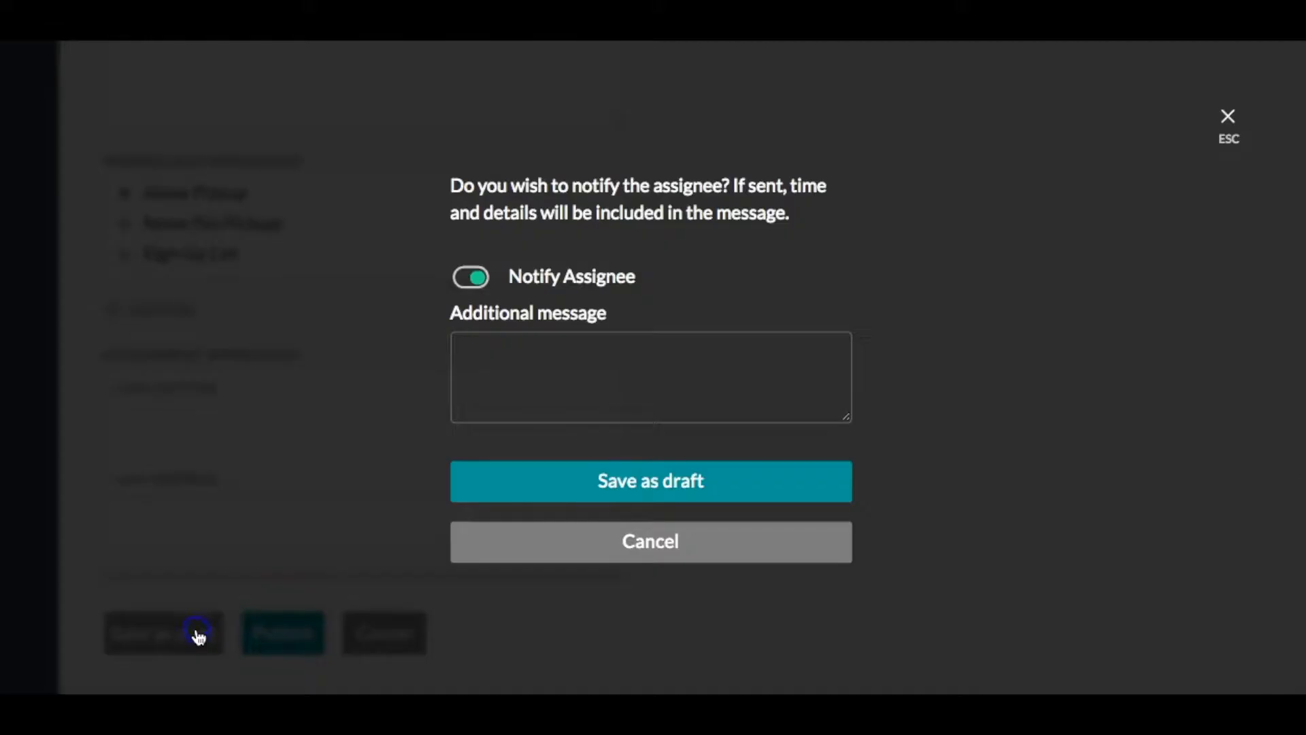
{"action": "scroll", "coordinate": [489, 354], "scroll_direction": "up", "scroll_amount": 1}
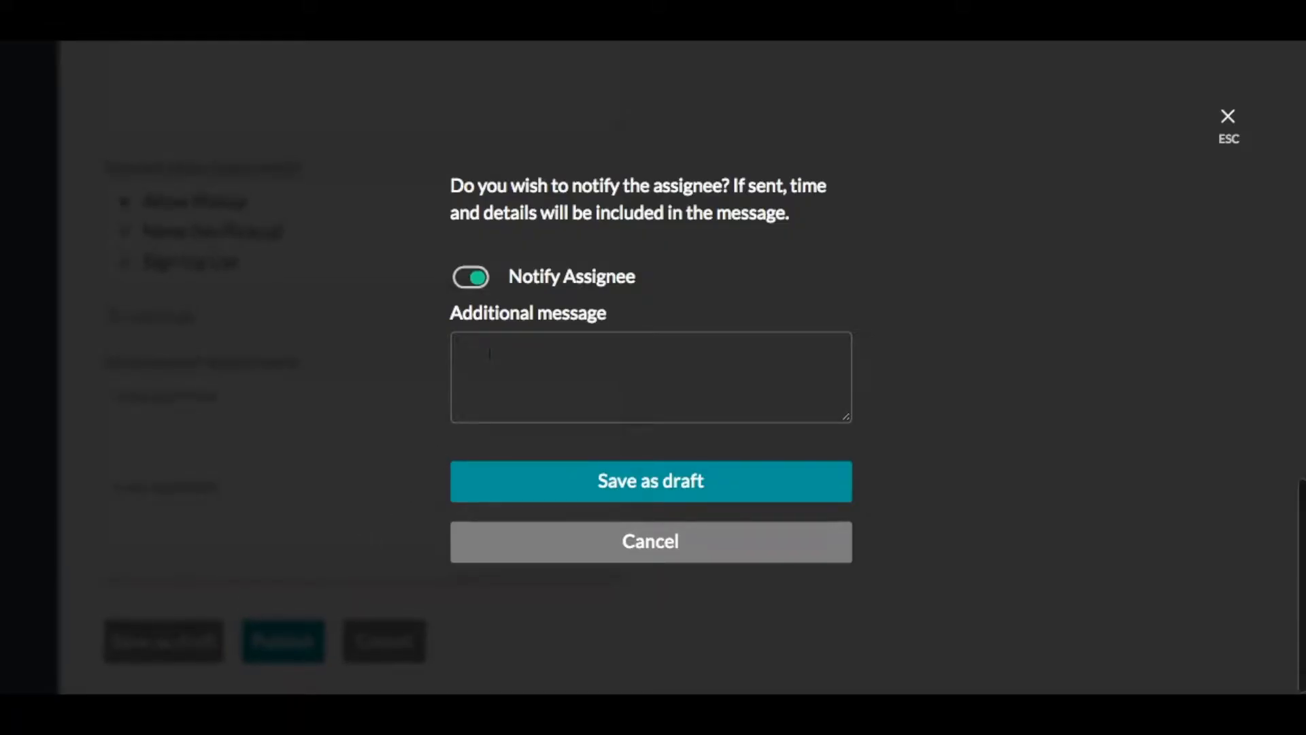
{"action": "left_click", "coordinate": [484, 288]}
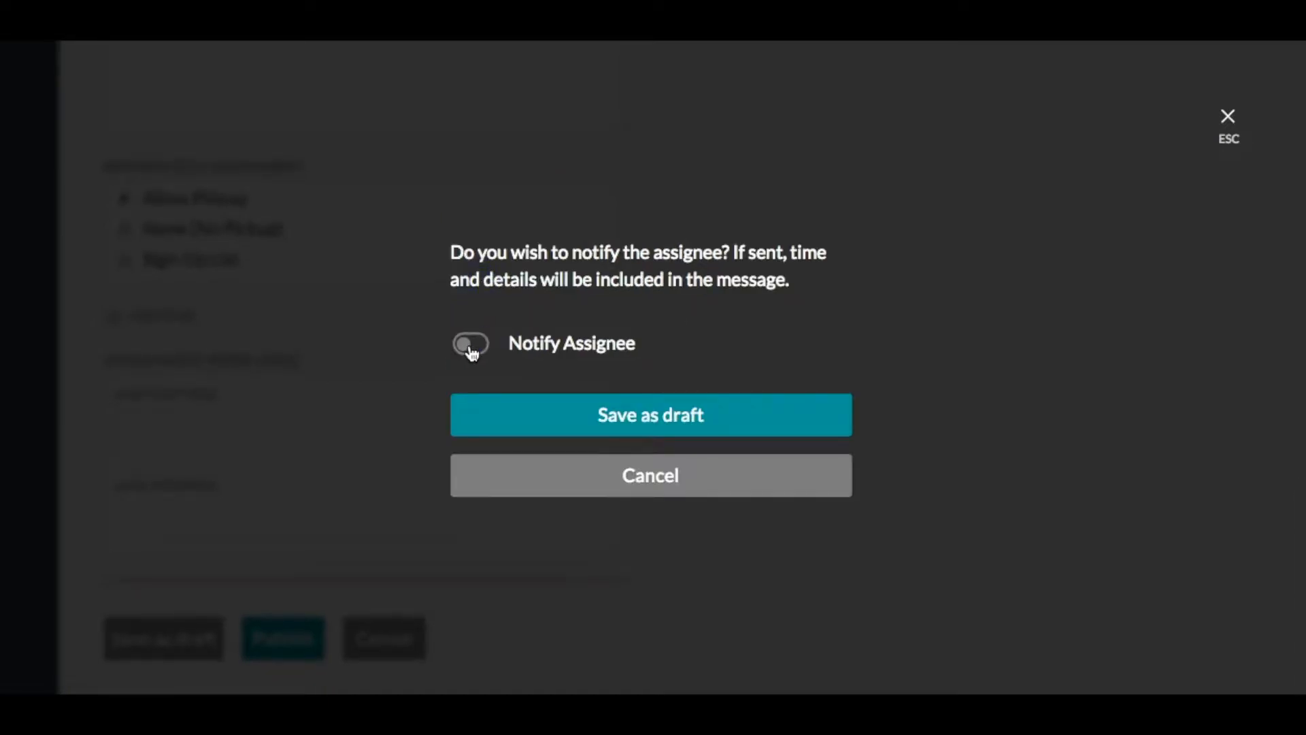
{"action": "left_click", "coordinate": [471, 347]}
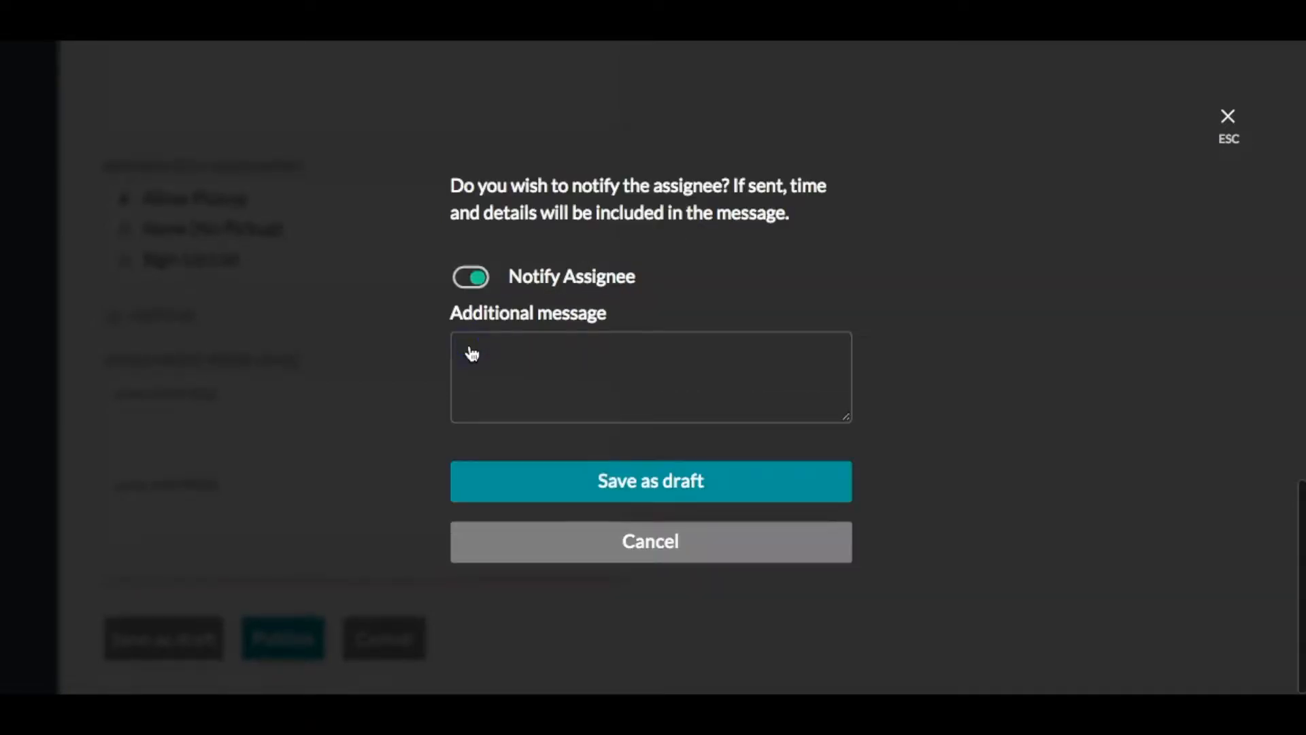
{"action": "left_click", "coordinate": [548, 544]}
- Select the first assignable worker as the shift's new assignee
{"action": "scroll", "coordinate": [611, 446], "scroll_direction": "up", "scroll_amount": 17}
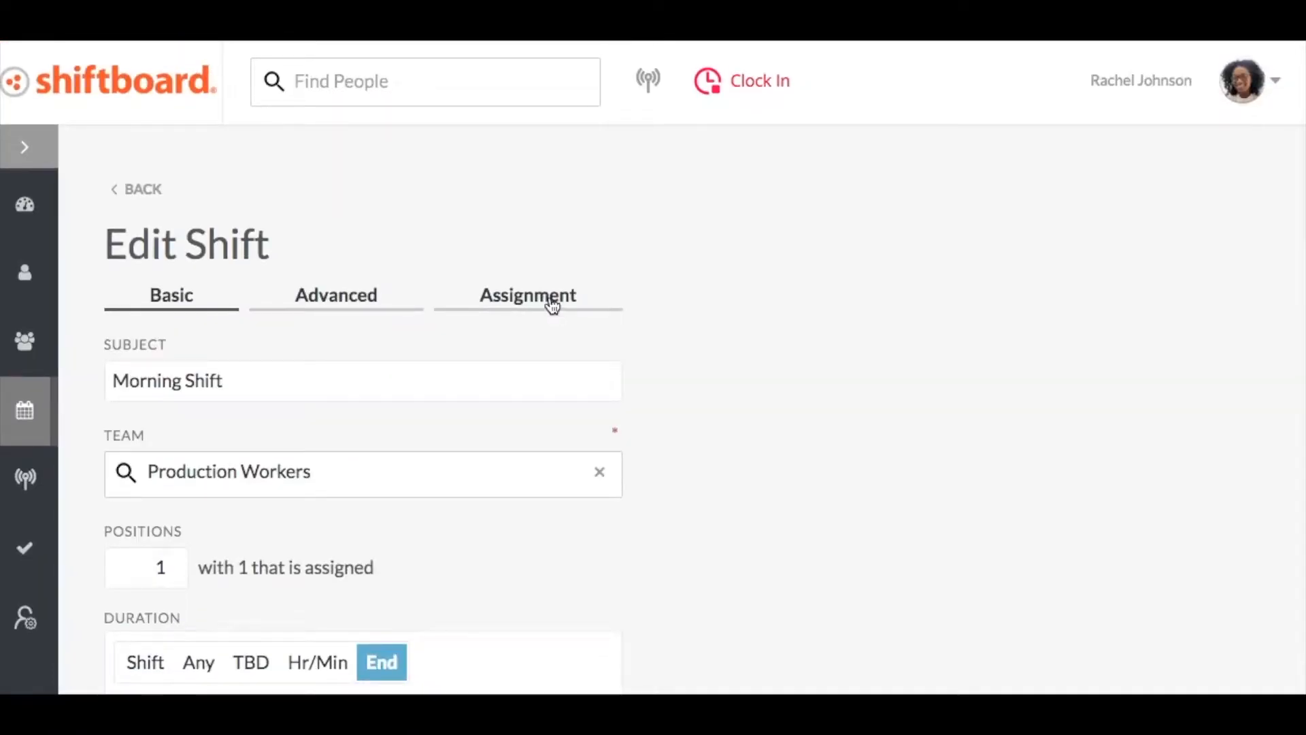
{"action": "left_click", "coordinate": [552, 307]}
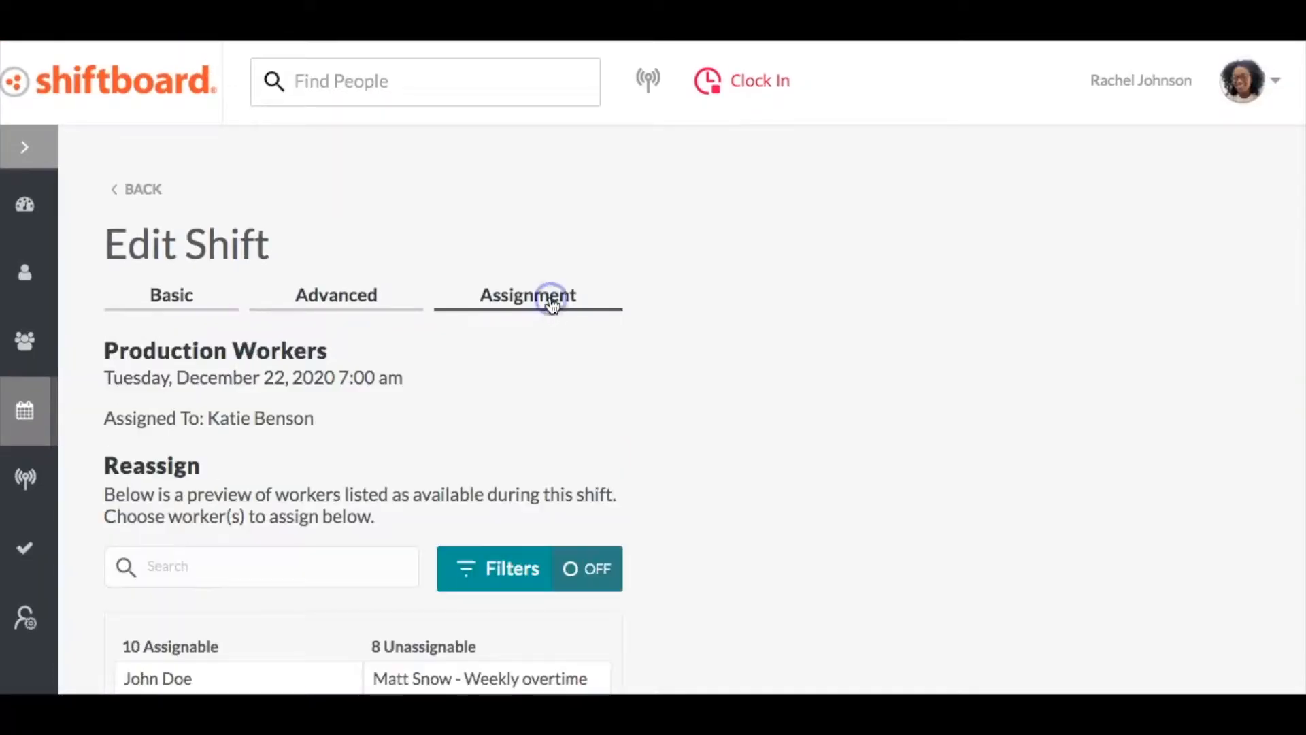
{"action": "scroll", "coordinate": [650, 412], "scroll_direction": "down", "scroll_amount": 1}
{"action": "scroll", "coordinate": [650, 412], "scroll_direction": "down", "scroll_amount": 2}
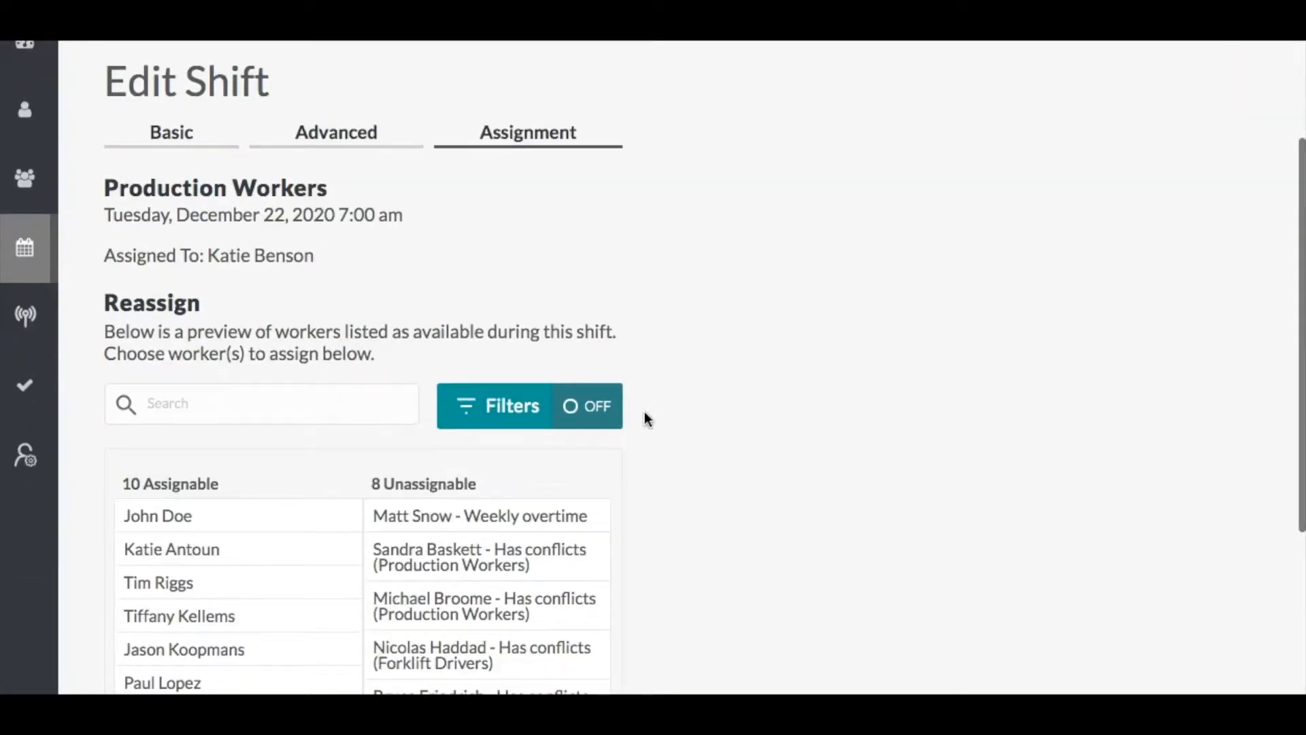
{"action": "left_click", "coordinate": [279, 512]}
{"action": "scroll", "coordinate": [769, 535], "scroll_direction": "down", "scroll_amount": 4}
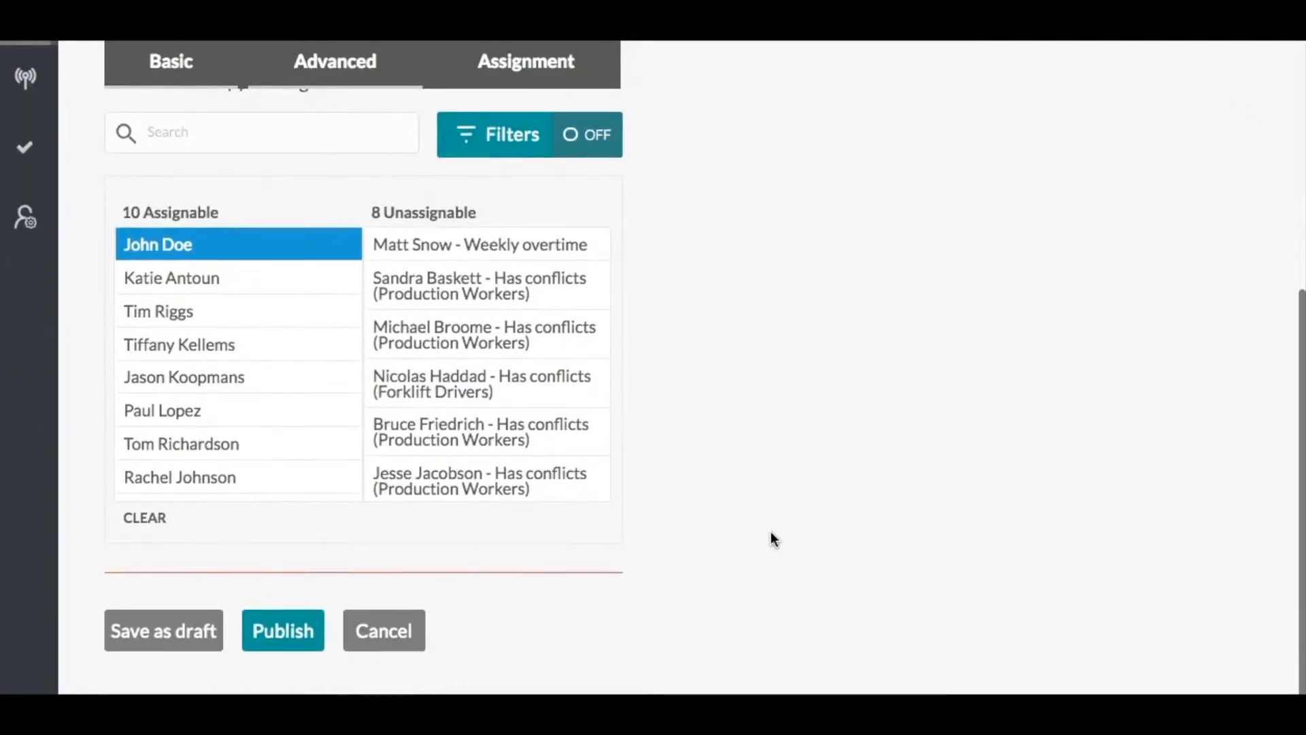
- Examine the filters for assignable workers, including the Include Up To and Profile Type choices
{"action": "scroll", "coordinate": [708, 493], "scroll_direction": "up", "scroll_amount": 2}
{"action": "scroll", "coordinate": [703, 482], "scroll_direction": "up", "scroll_amount": 3}
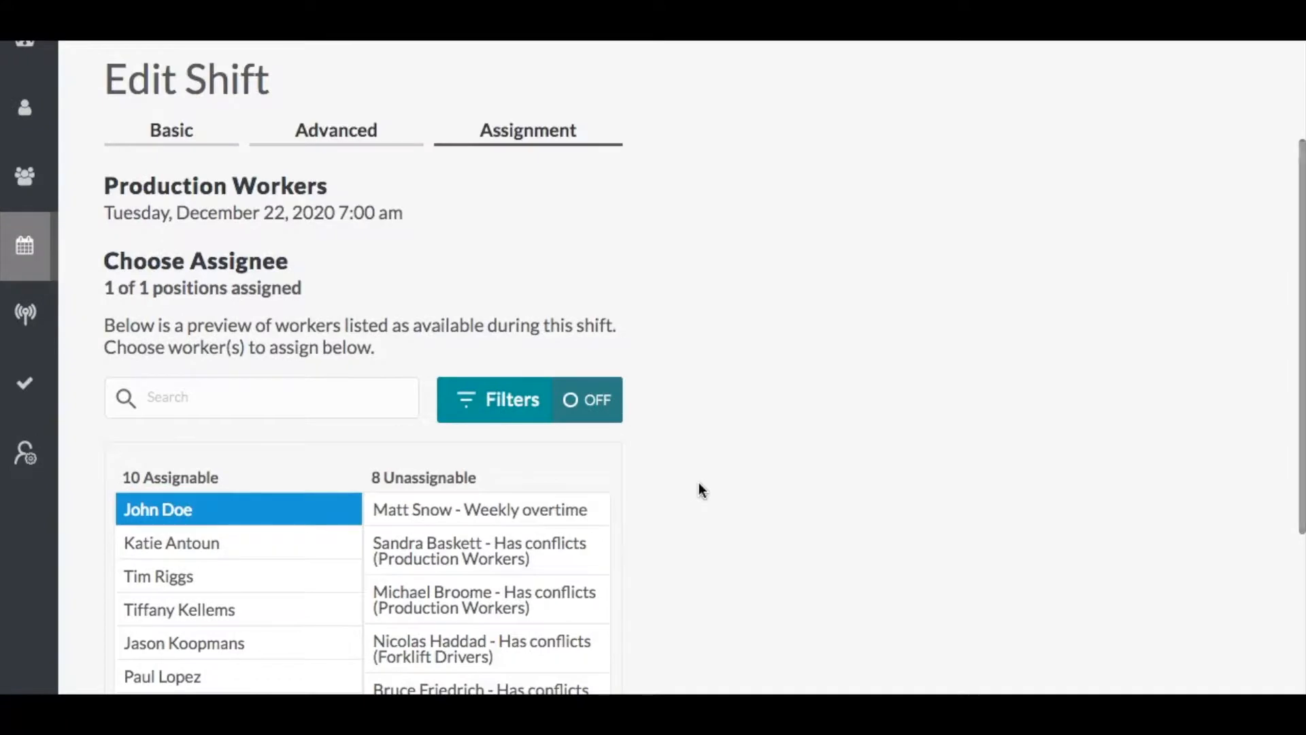
{"action": "left_click", "coordinate": [513, 406]}
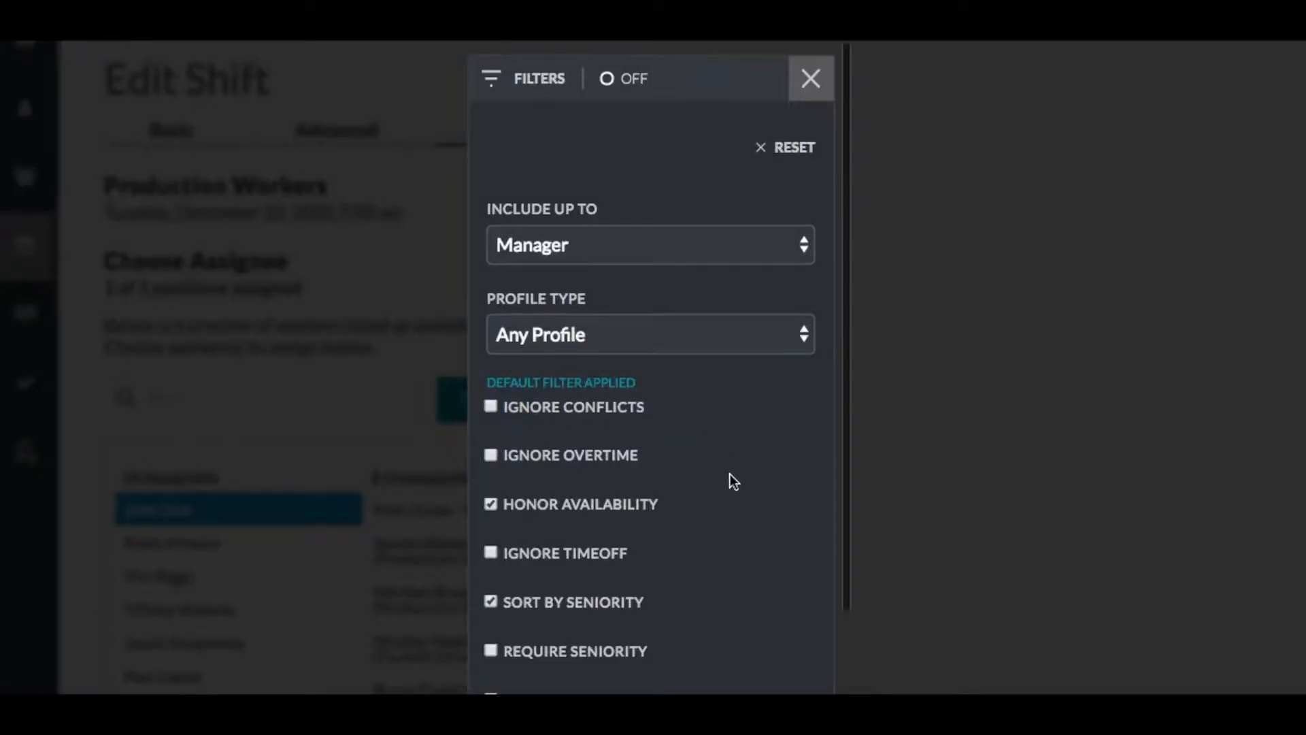
{"action": "scroll", "coordinate": [729, 474], "scroll_direction": "down", "scroll_amount": 2}
{"action": "scroll", "coordinate": [725, 464], "scroll_direction": "up", "scroll_amount": 2}
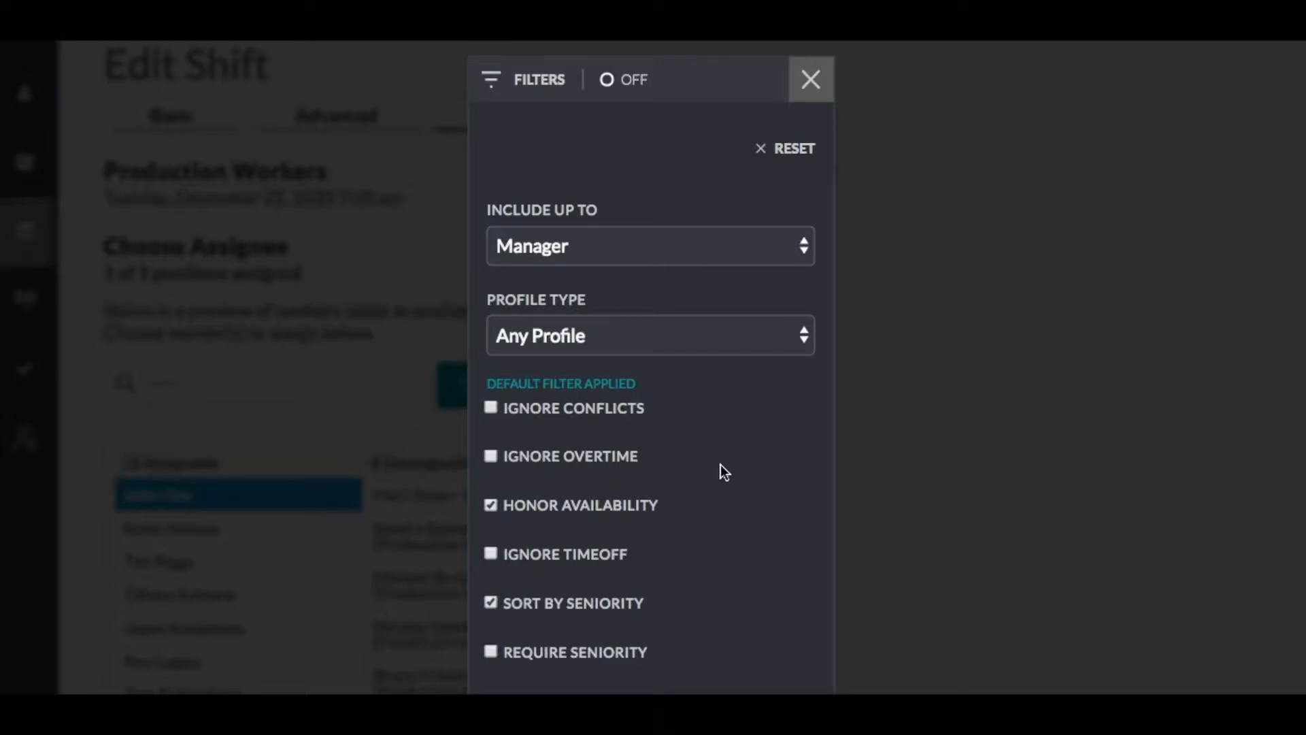
{"action": "left_click", "coordinate": [664, 255]}
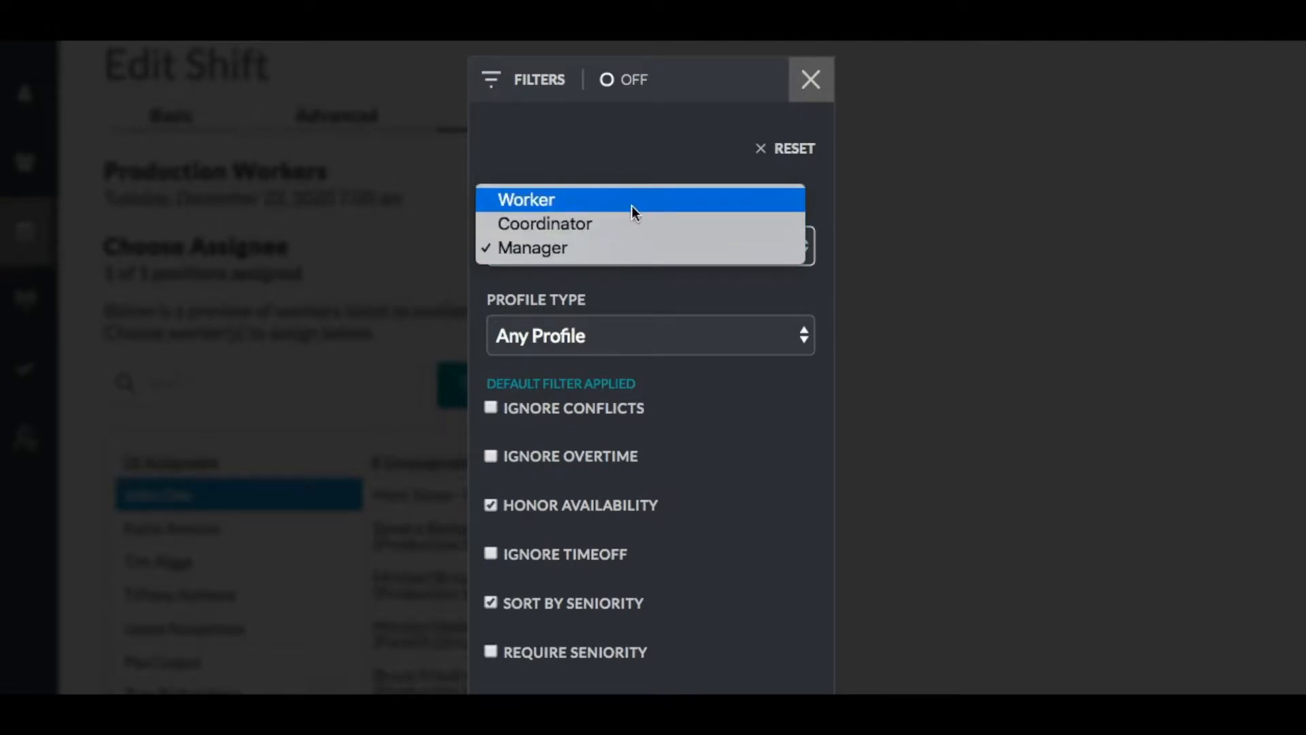
{"action": "left_click", "coordinate": [657, 295]}
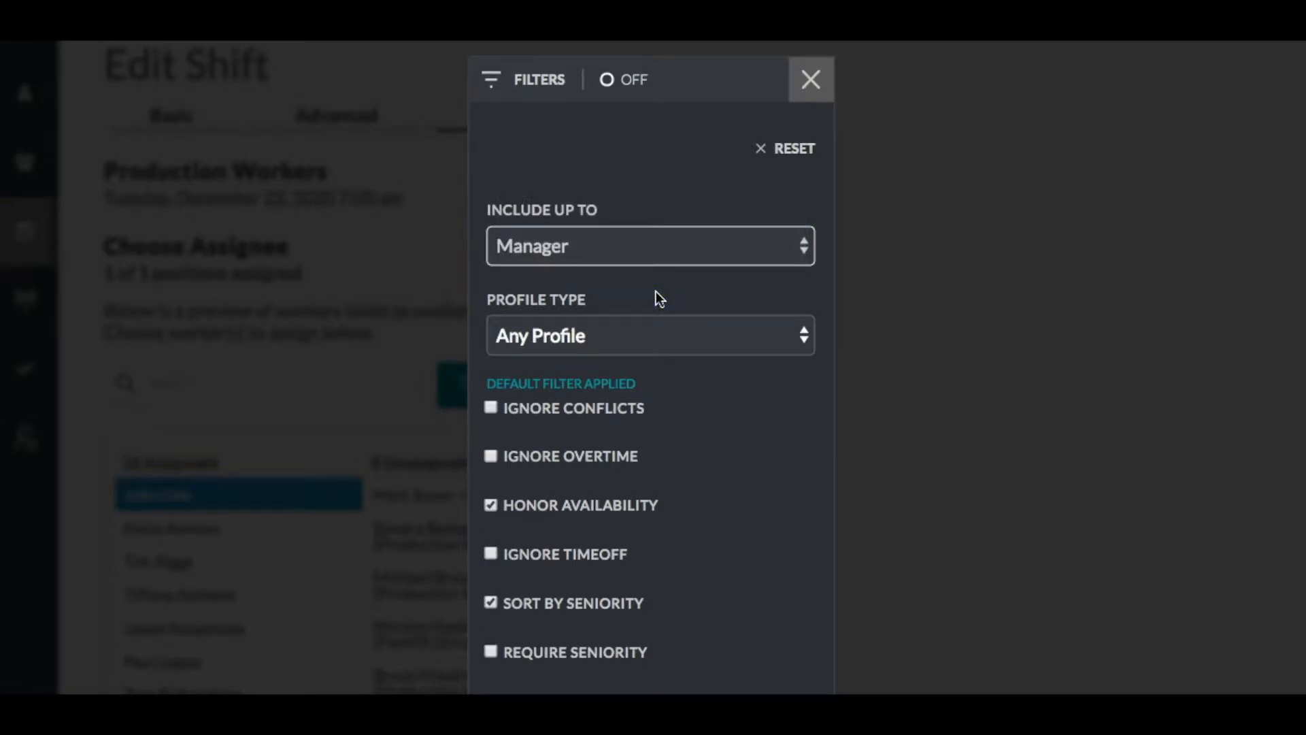
{"action": "left_click", "coordinate": [658, 334]}
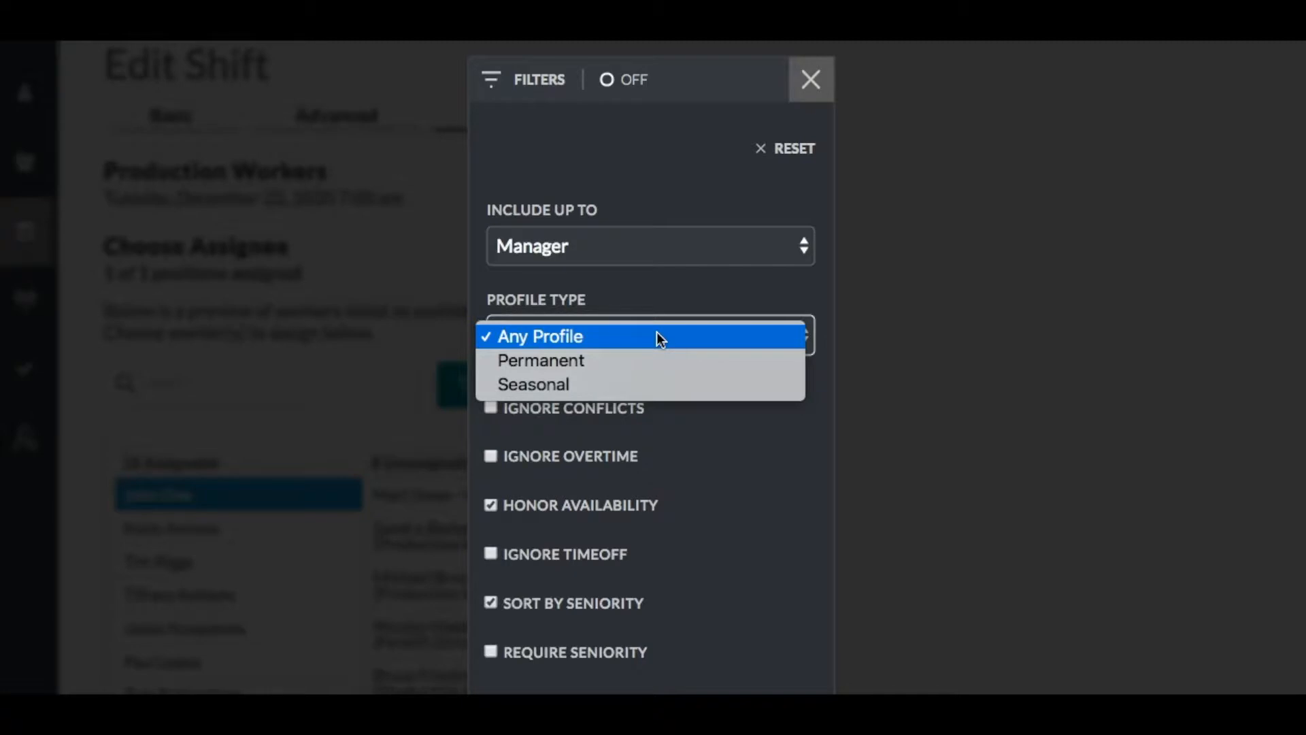
{"action": "left_click", "coordinate": [662, 291]}
{"action": "scroll", "coordinate": [667, 404], "scroll_direction": "down", "scroll_amount": 2}
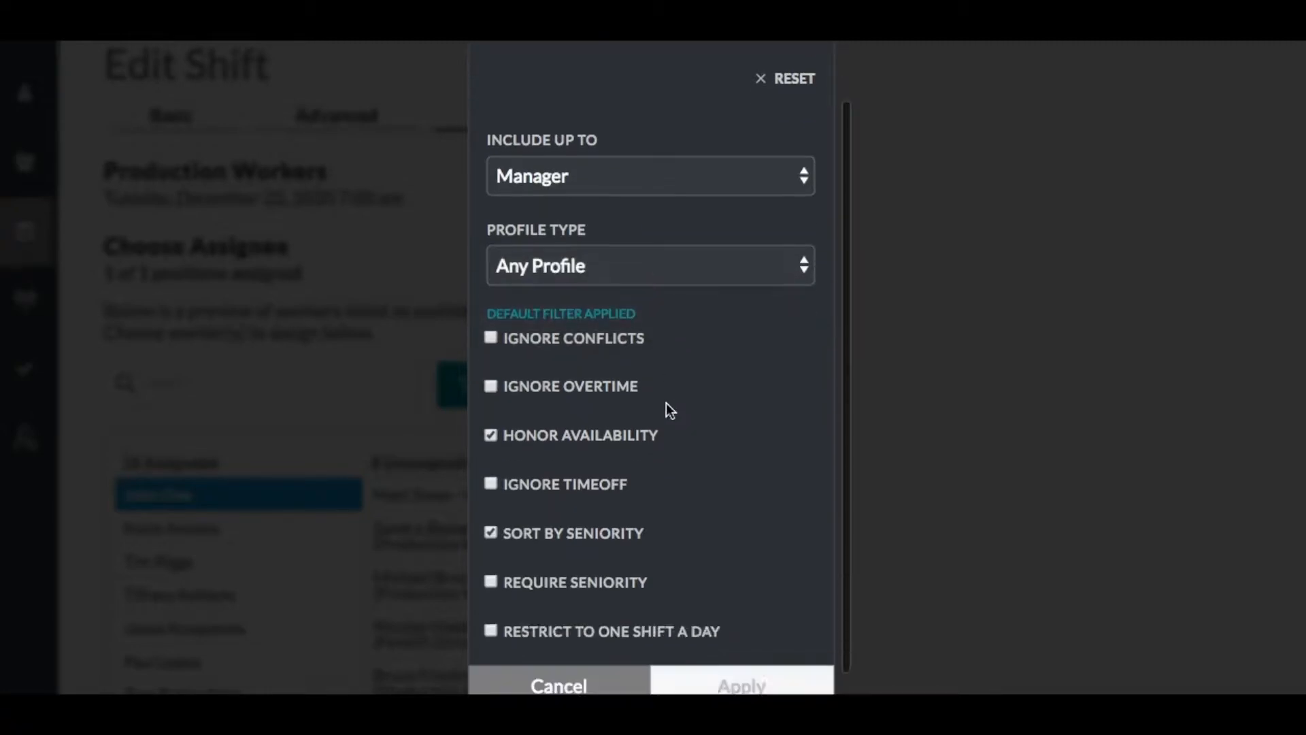
- Try the Ignore Conflicts, Ignore Overtime, Ignore Timeoff and Require Seniority worker filters, and cancel without applying them
{"action": "left_click", "coordinate": [496, 326]}
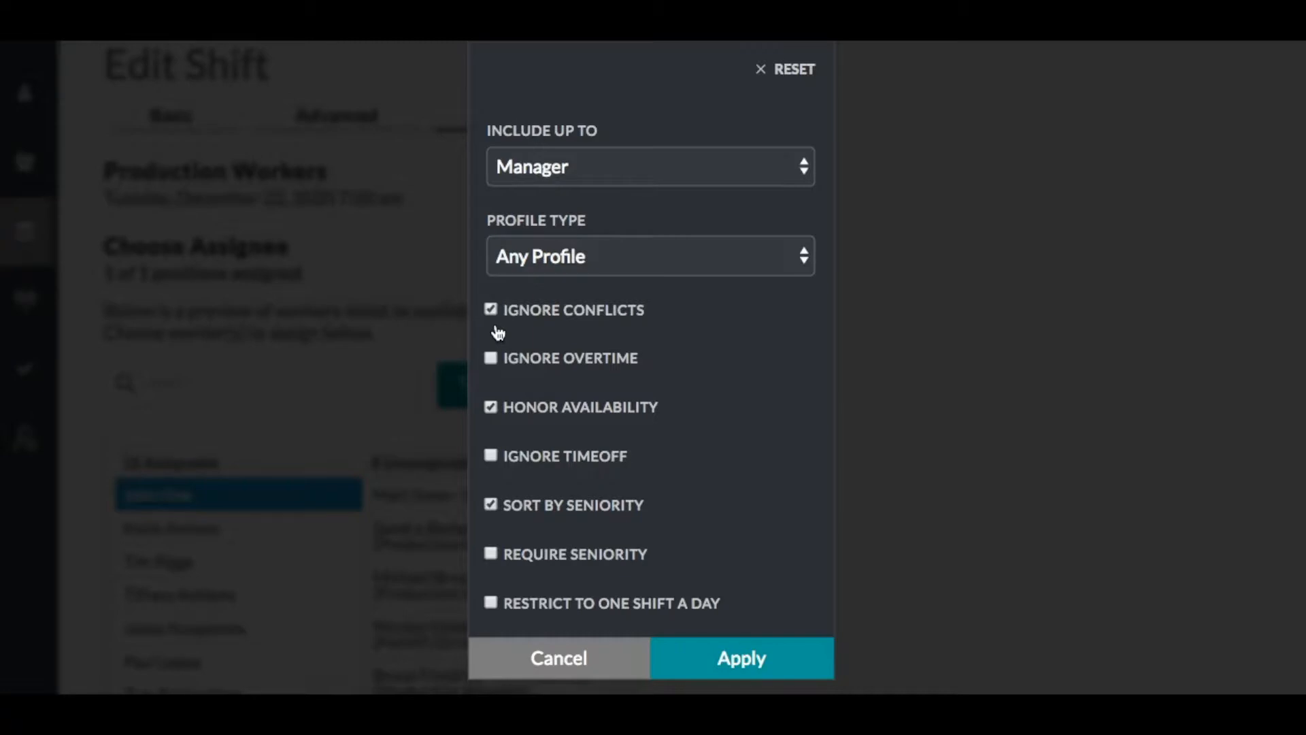
{"action": "left_click", "coordinate": [491, 358]}
{"action": "left_click", "coordinate": [494, 460]}
{"action": "left_click", "coordinate": [496, 554]}
{"action": "left_click", "coordinate": [601, 655]}
- Cancel the shift edit without saving or publishing its changes
{"action": "scroll", "coordinate": [623, 563], "scroll_direction": "down", "scroll_amount": 4}
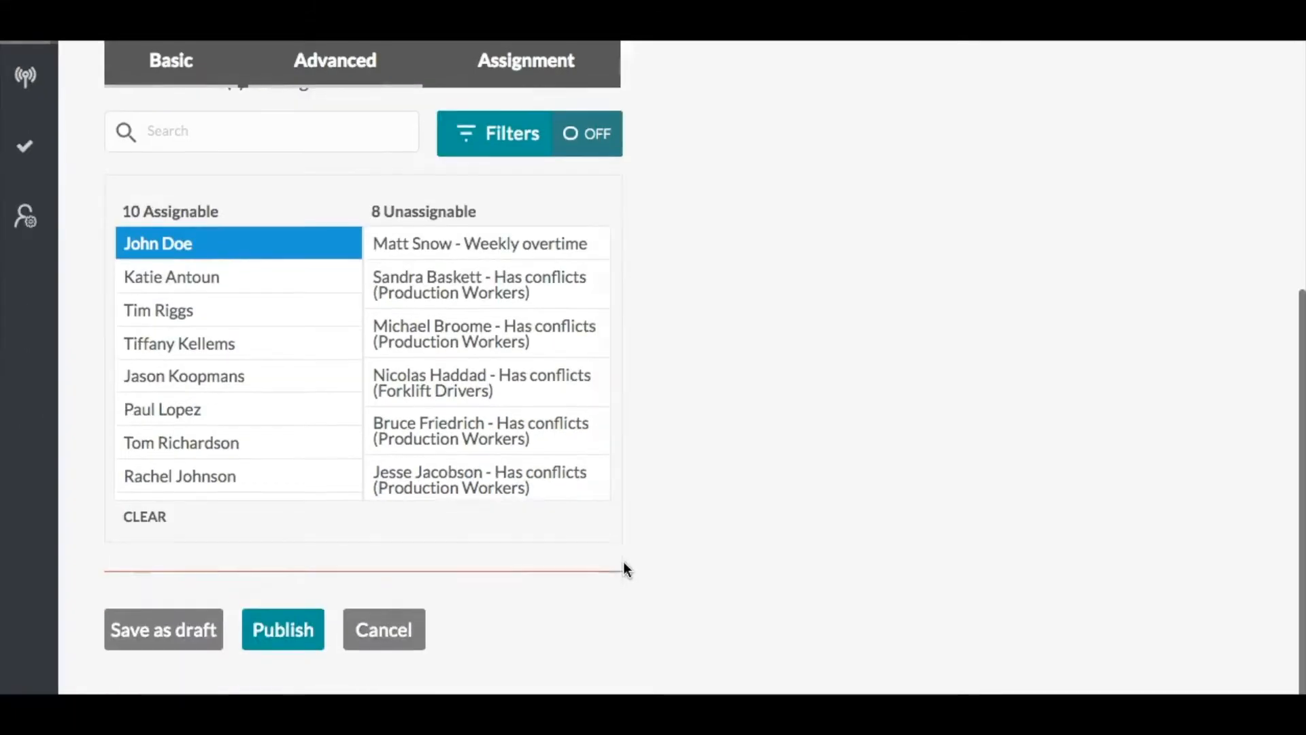
{"action": "left_click", "coordinate": [388, 634]}
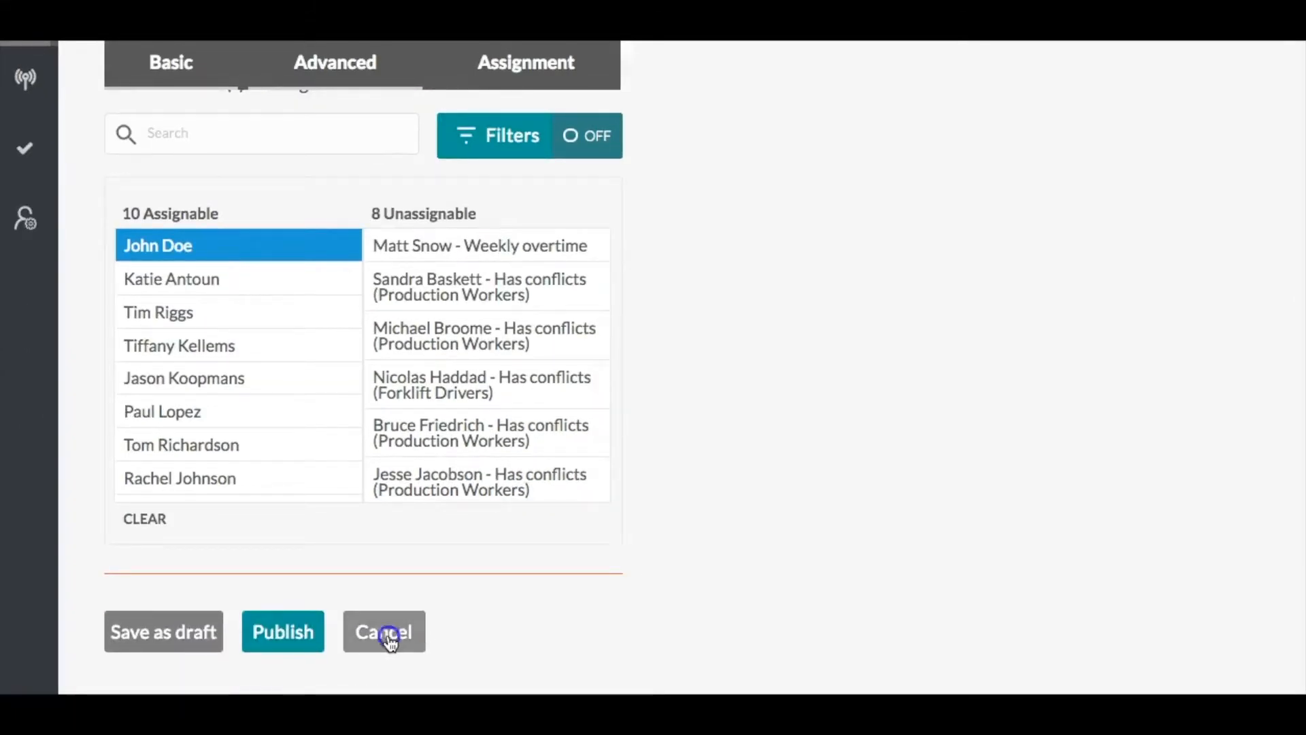
- Open the Bulk Update page from the weekly shifts calendar
{"action": "left_click", "coordinate": [1250, 95]}
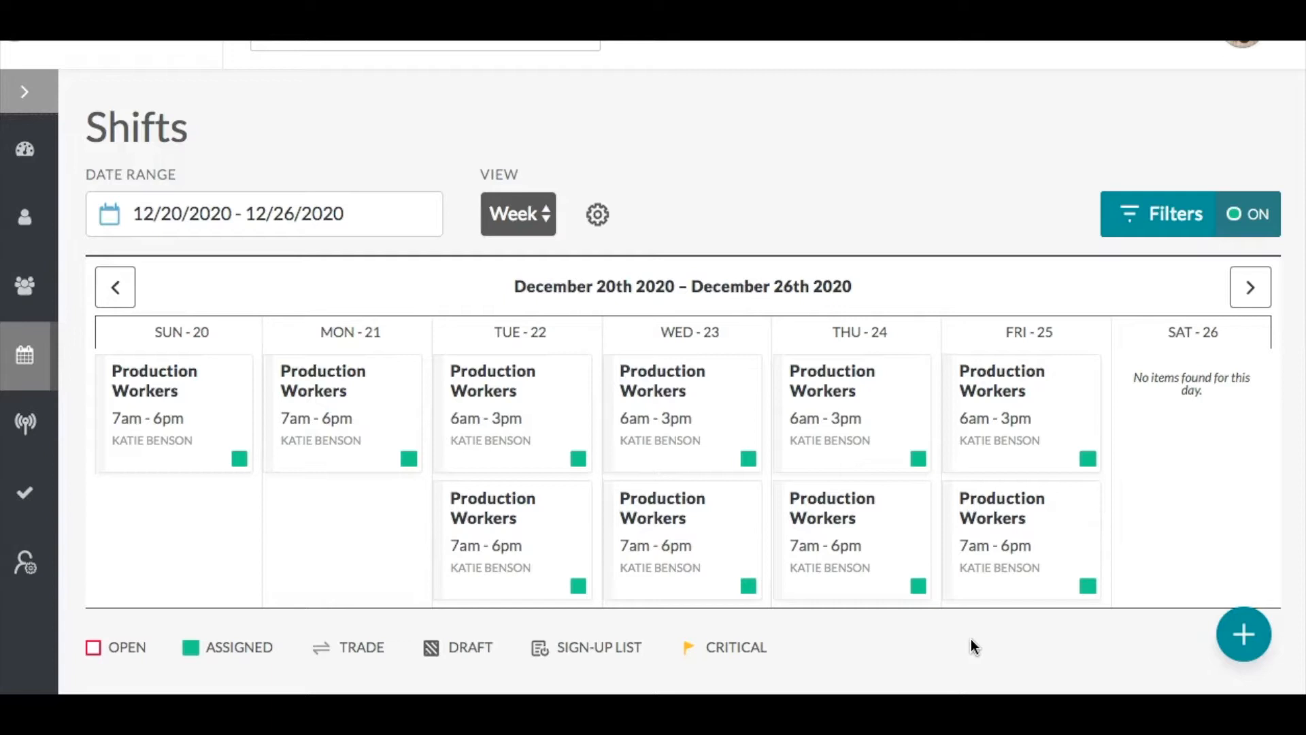
{"action": "left_click", "coordinate": [1244, 640]}
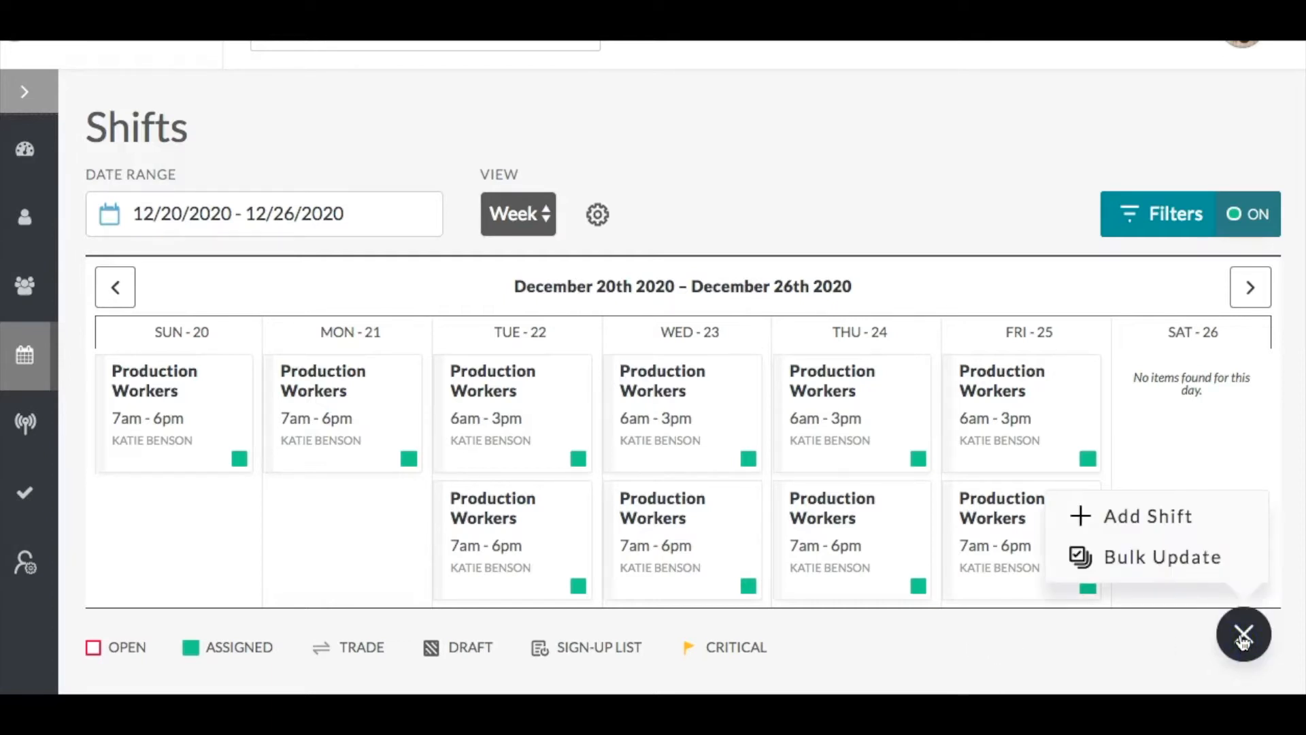
{"action": "left_click", "coordinate": [1165, 558]}
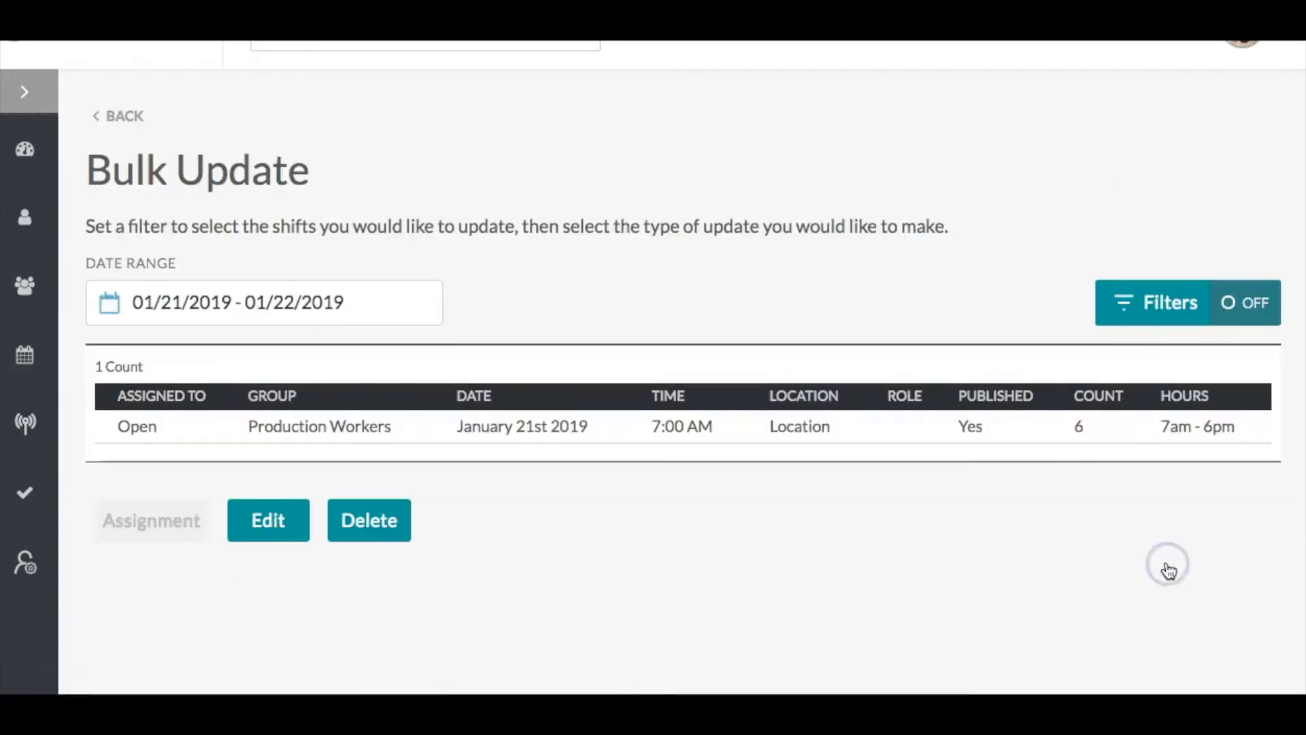
- Set the bulk update date range to 12/20/2020 - 12/25/2020
{"action": "left_click", "coordinate": [344, 311]}
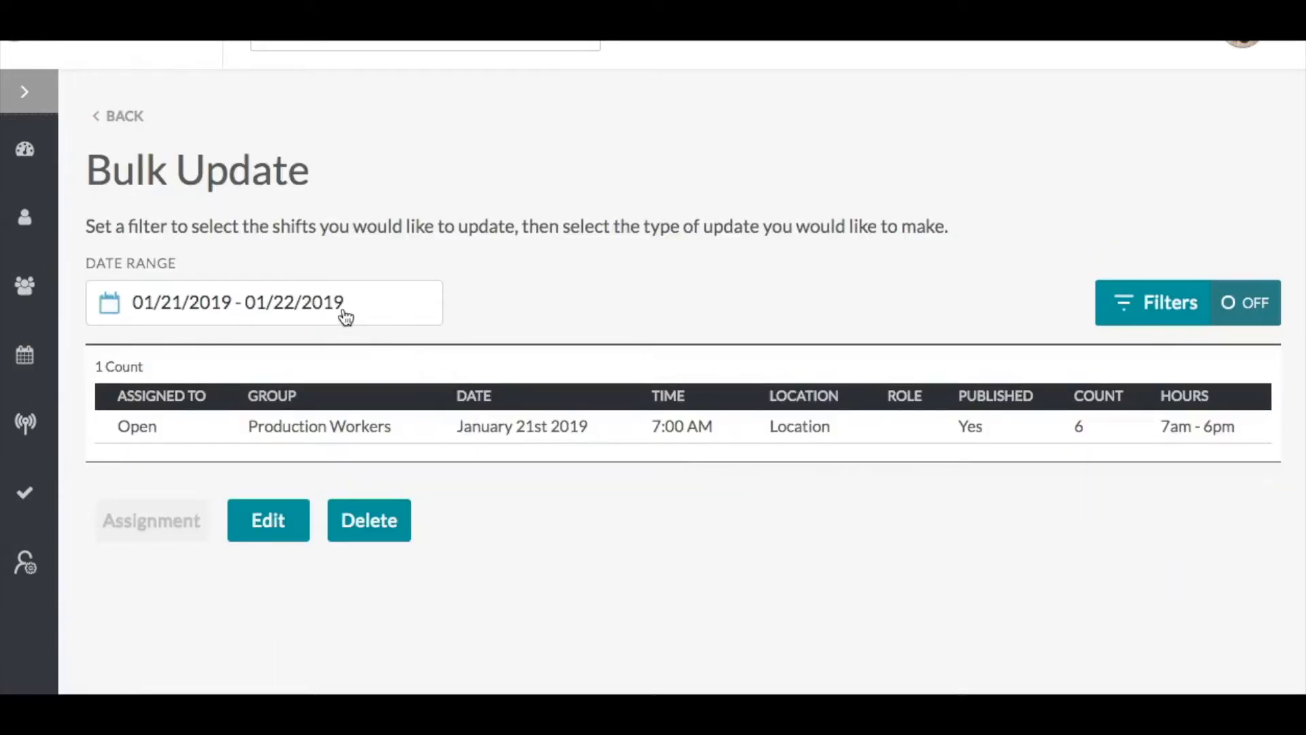
{"action": "left_click", "coordinate": [331, 353]}
{"action": "left_click", "coordinate": [333, 346]}
{"action": "left_click", "coordinate": [332, 345]}
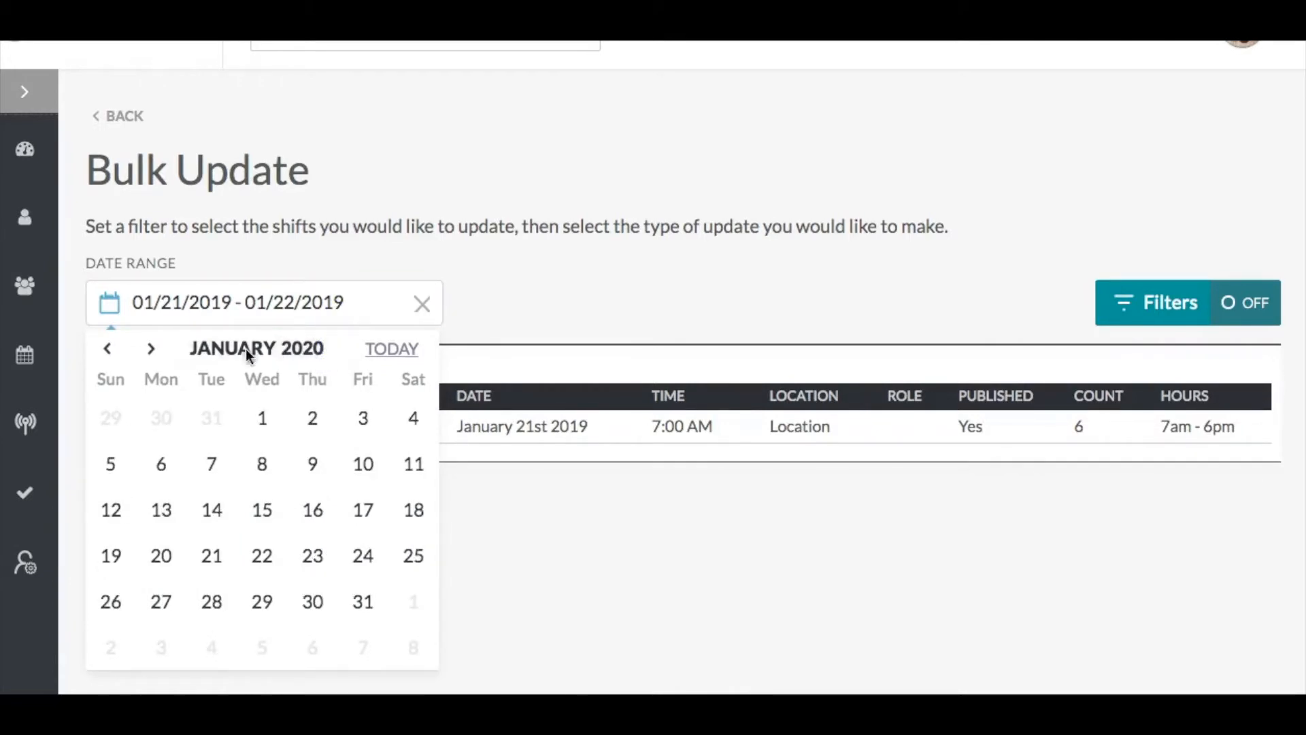
{"action": "left_click", "coordinate": [152, 350]}
{"action": "left_click", "coordinate": [152, 350]}
{"action": "left_click", "coordinate": [151, 350]}
{"action": "left_click", "coordinate": [152, 350]}
{"action": "left_click", "coordinate": [152, 350]}
{"action": "left_click", "coordinate": [152, 350]}
{"action": "left_click", "coordinate": [152, 350]}
{"action": "left_click", "coordinate": [152, 350]}
{"action": "left_click", "coordinate": [152, 350]}
{"action": "left_click", "coordinate": [152, 350]}
{"action": "left_click", "coordinate": [152, 350]}
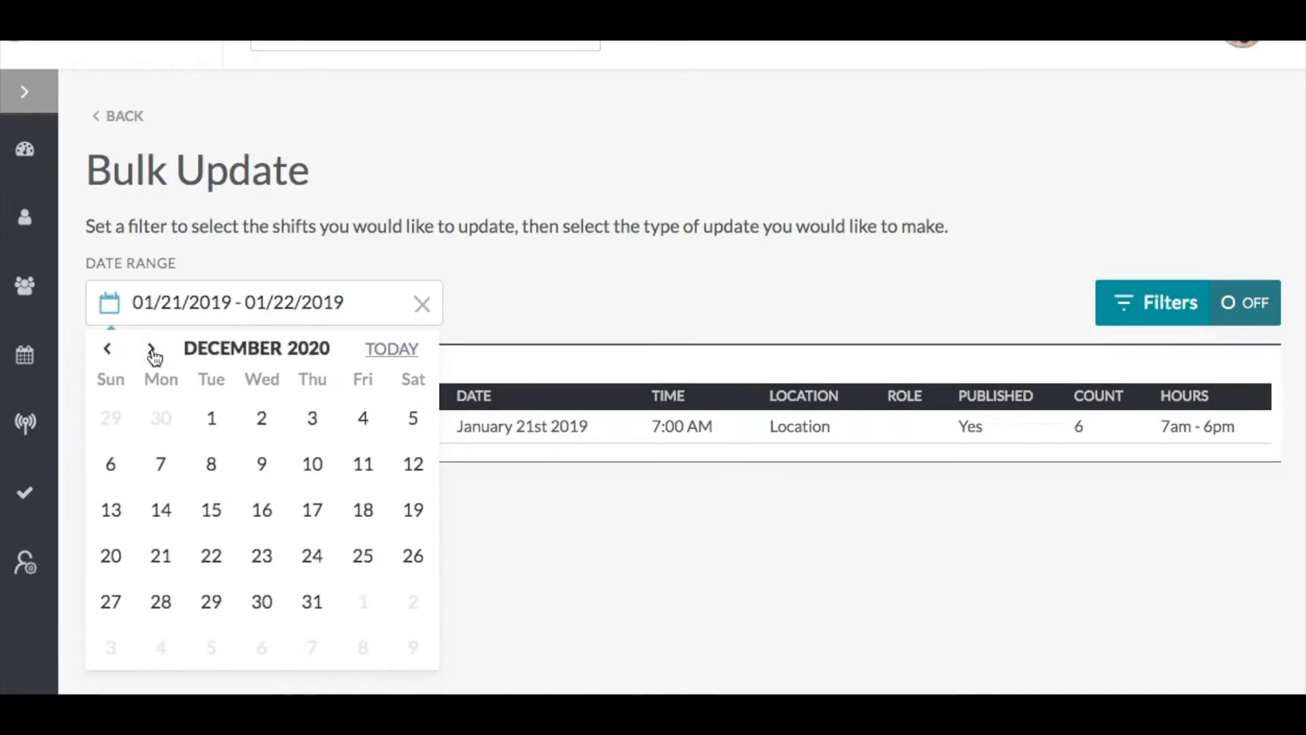
{"action": "left_click", "coordinate": [112, 558]}
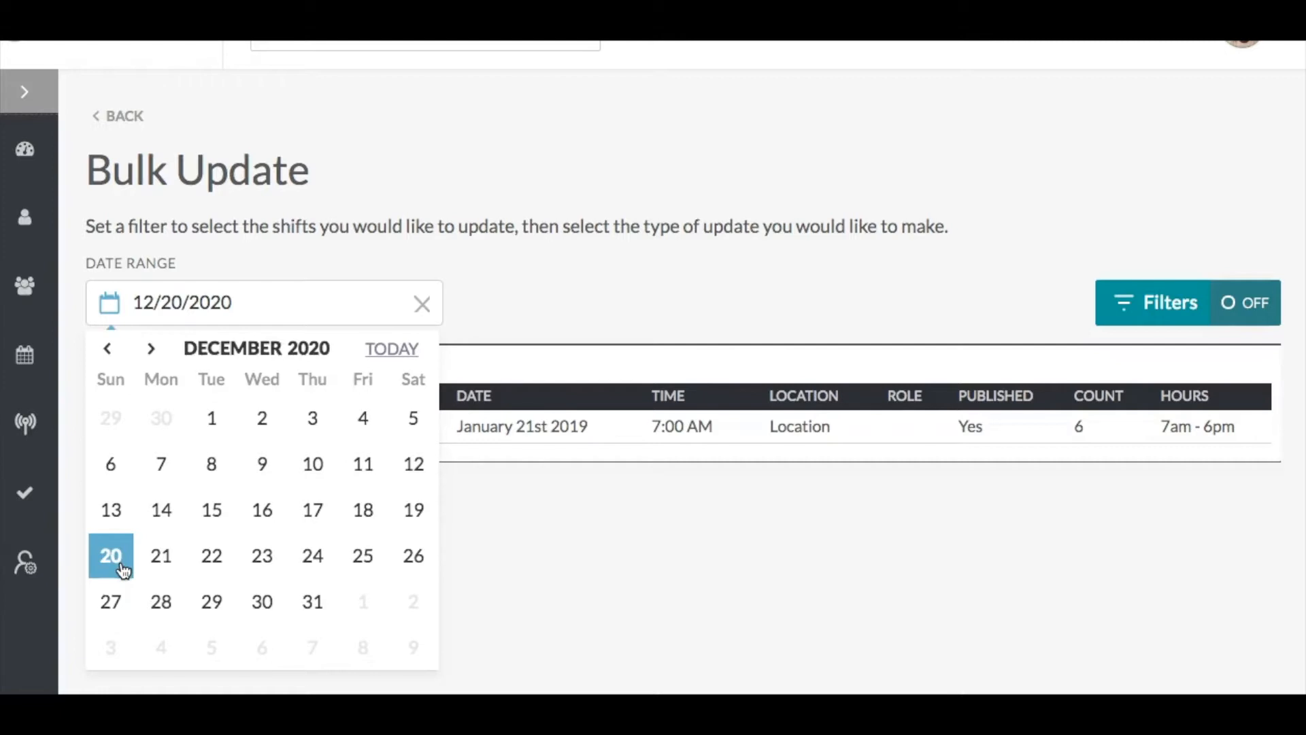
{"action": "left_click", "coordinate": [363, 556]}
- Page through the shifts listed for the chosen date range and return to the first page
{"action": "scroll", "coordinate": [364, 575], "scroll_direction": "down", "scroll_amount": 5}
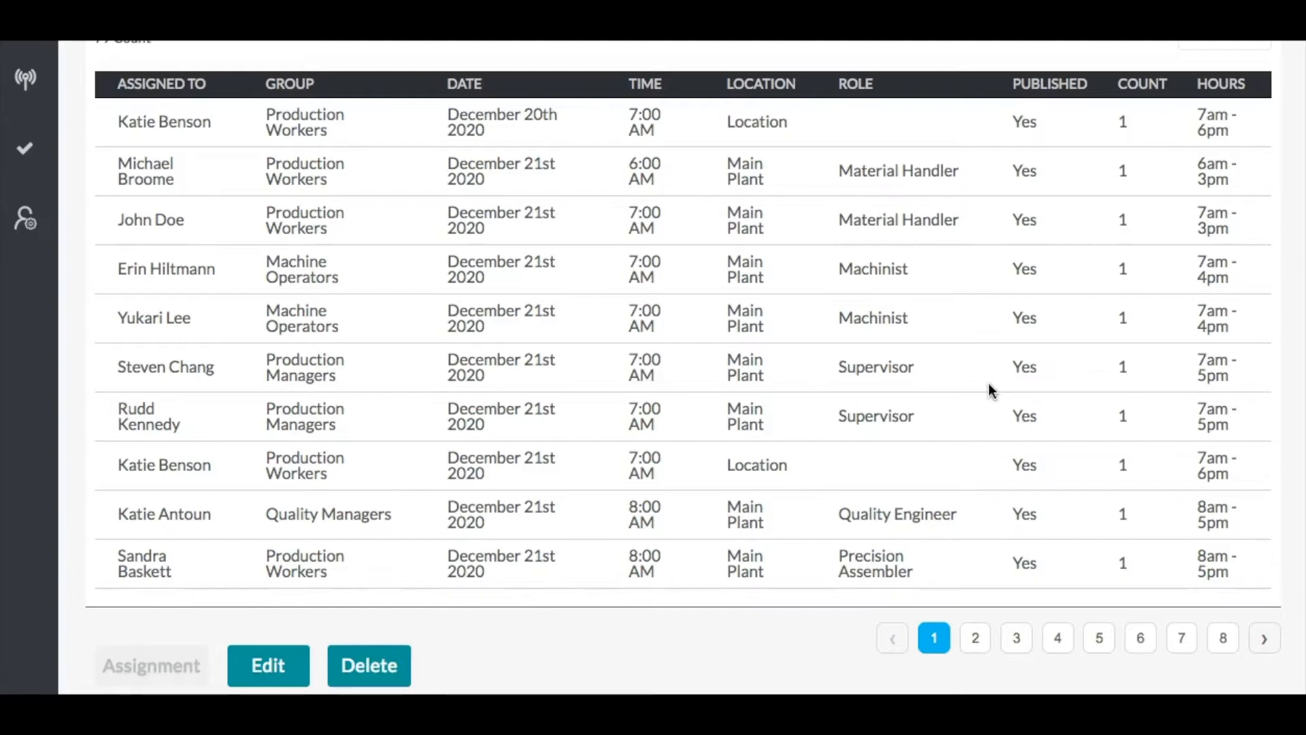
{"action": "left_click", "coordinate": [977, 640]}
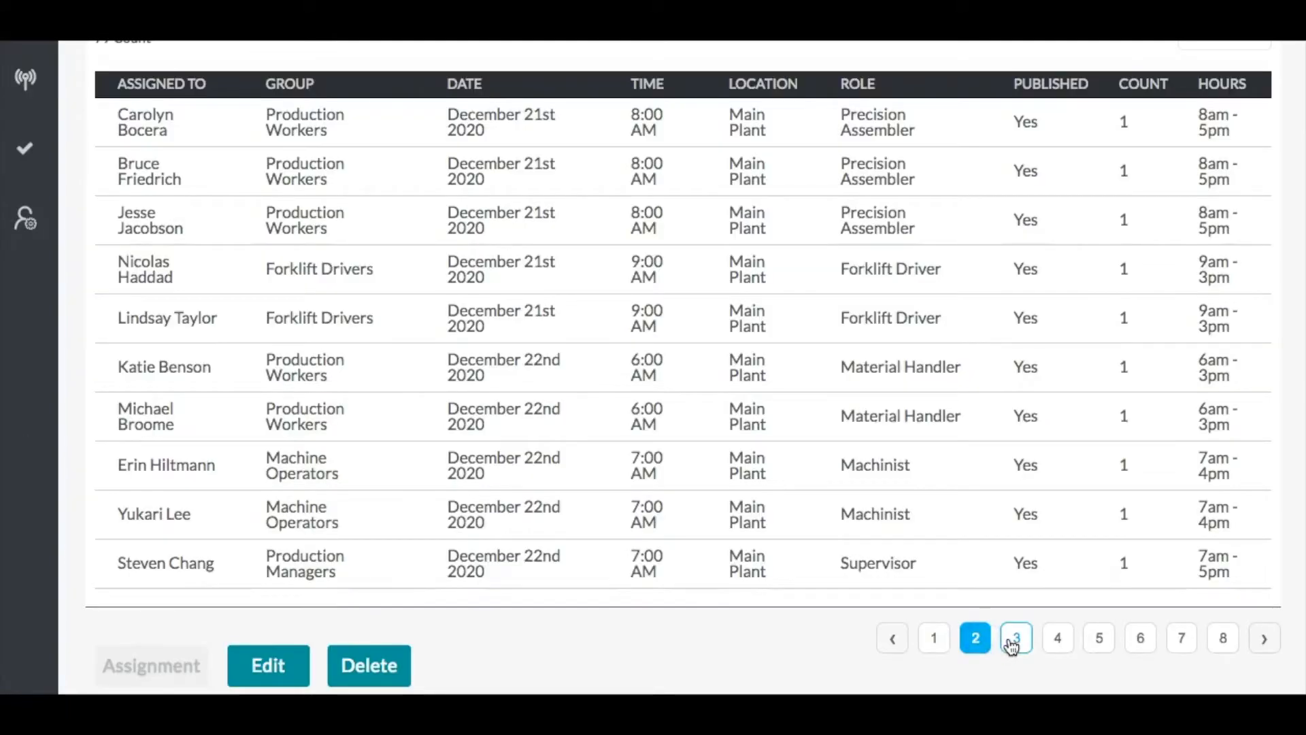
{"action": "left_click", "coordinate": [1012, 640]}
{"action": "left_click", "coordinate": [1048, 639]}
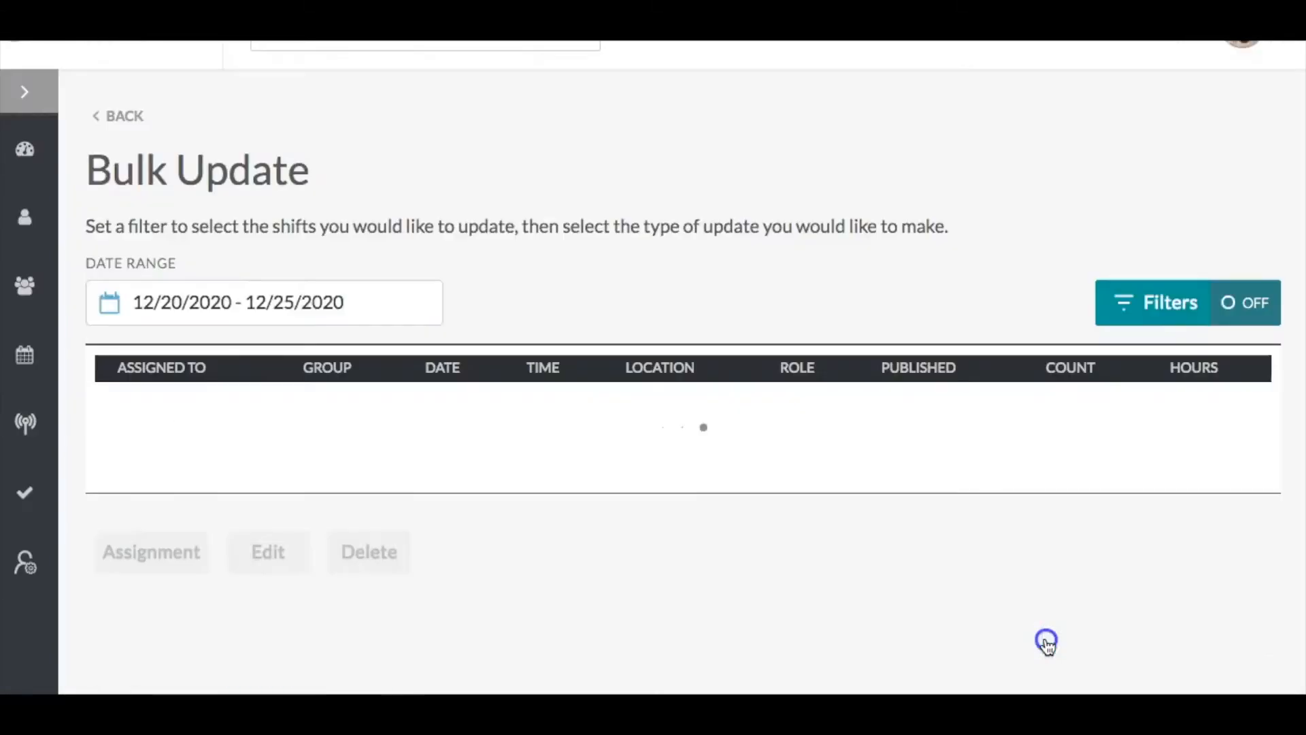
{"action": "left_click", "coordinate": [929, 637]}
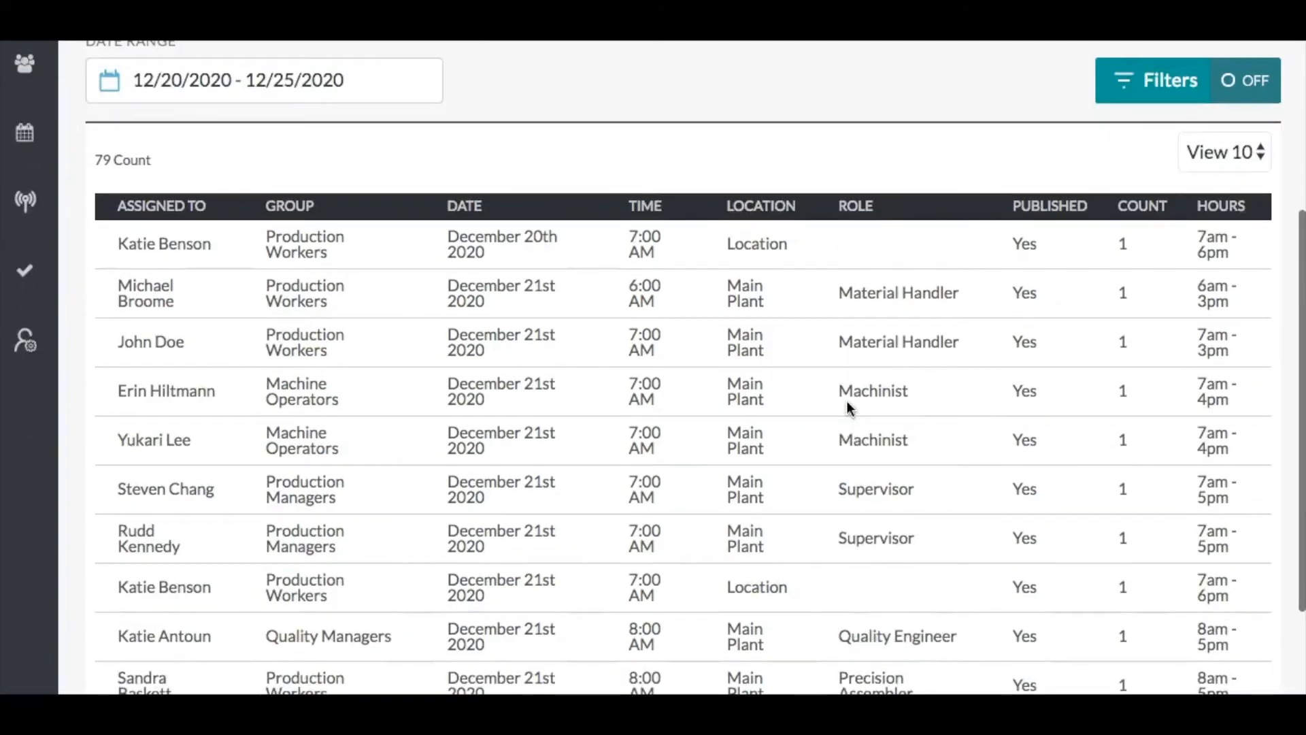
- Filter the bulk update list to the Production Workers team
{"action": "left_click", "coordinate": [1124, 325]}
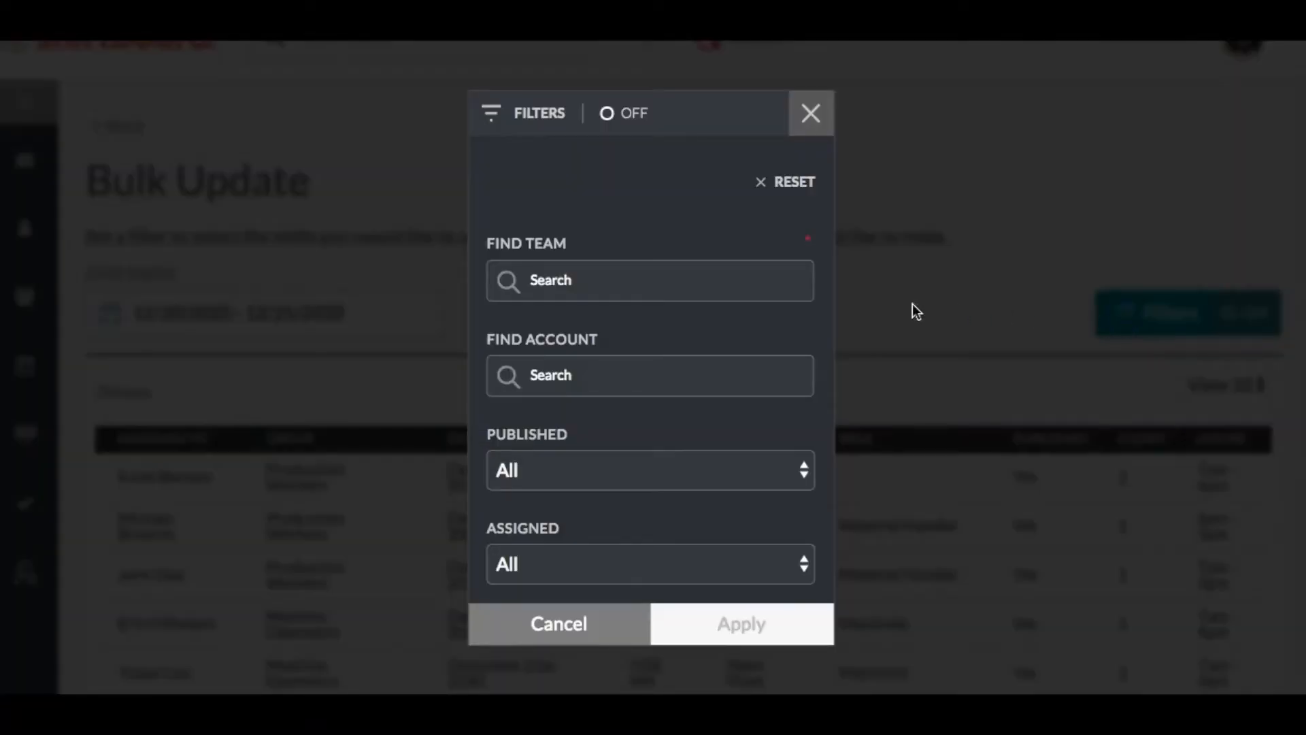
{"action": "left_click", "coordinate": [745, 289]}
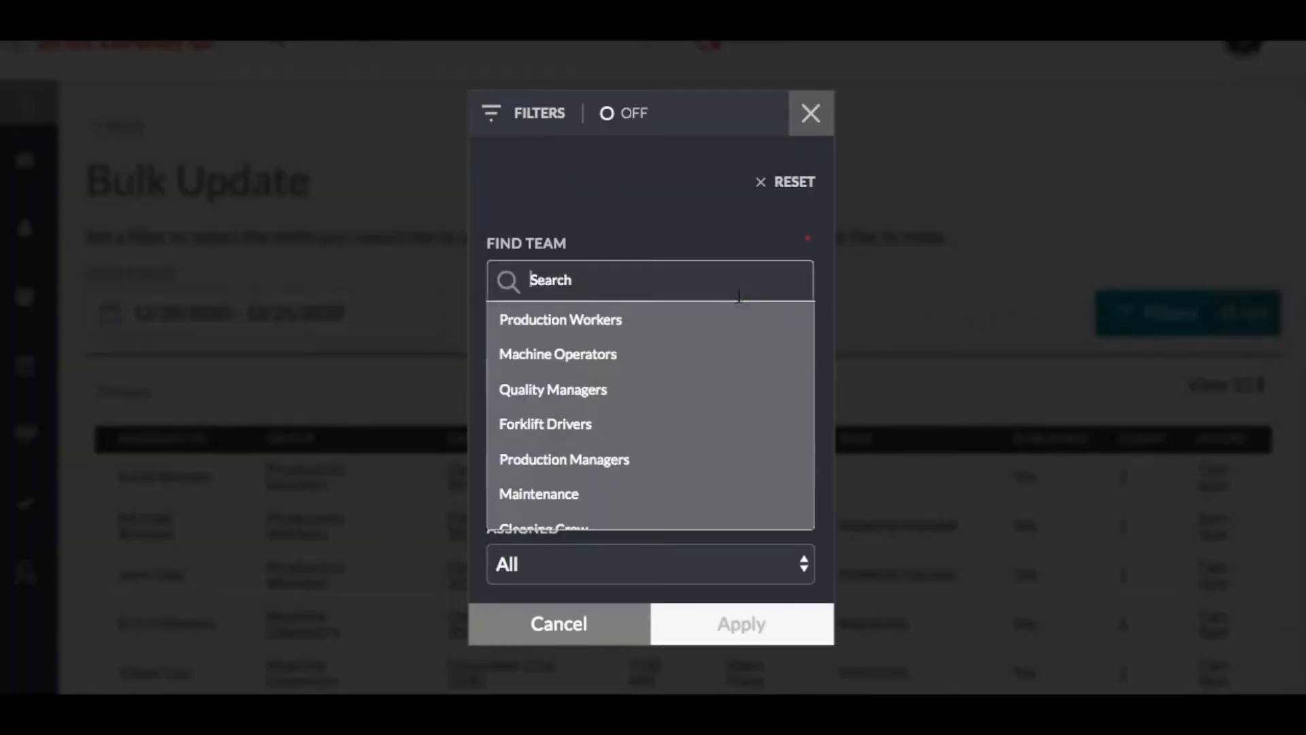
{"action": "left_click", "coordinate": [732, 320]}
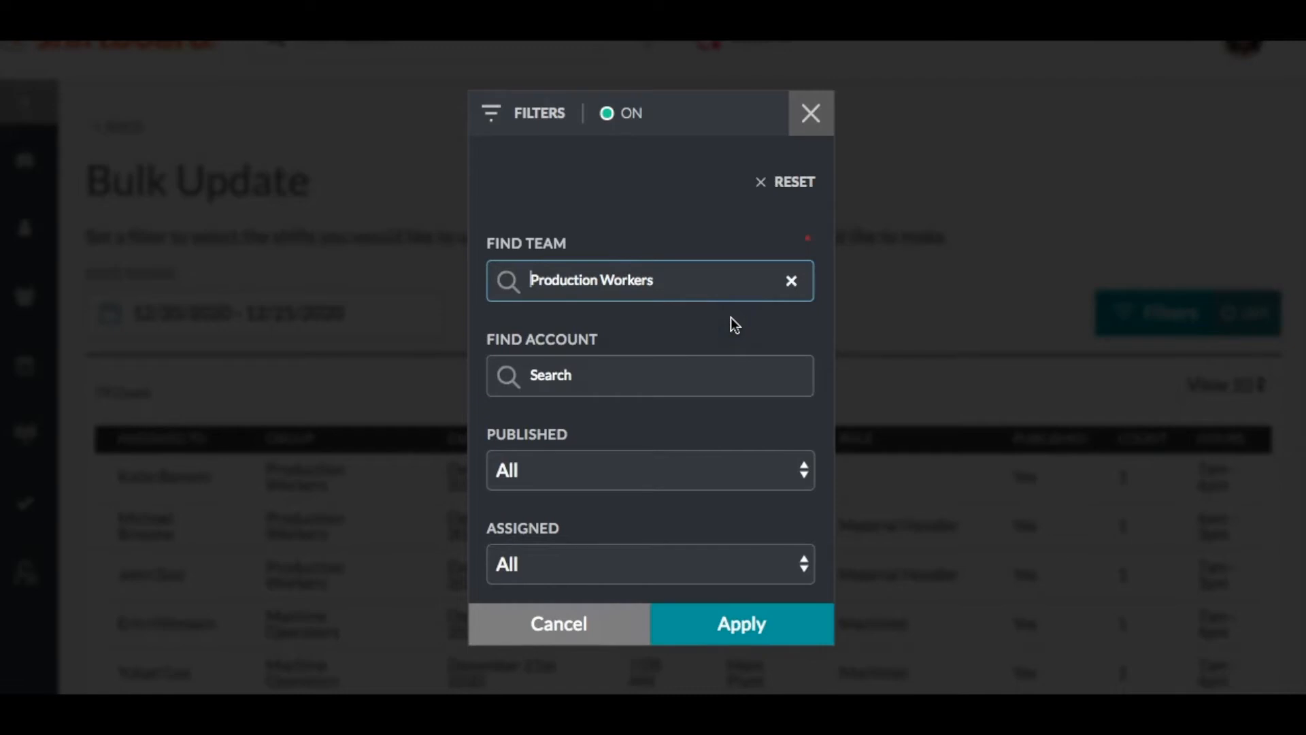
{"action": "left_click", "coordinate": [751, 634]}
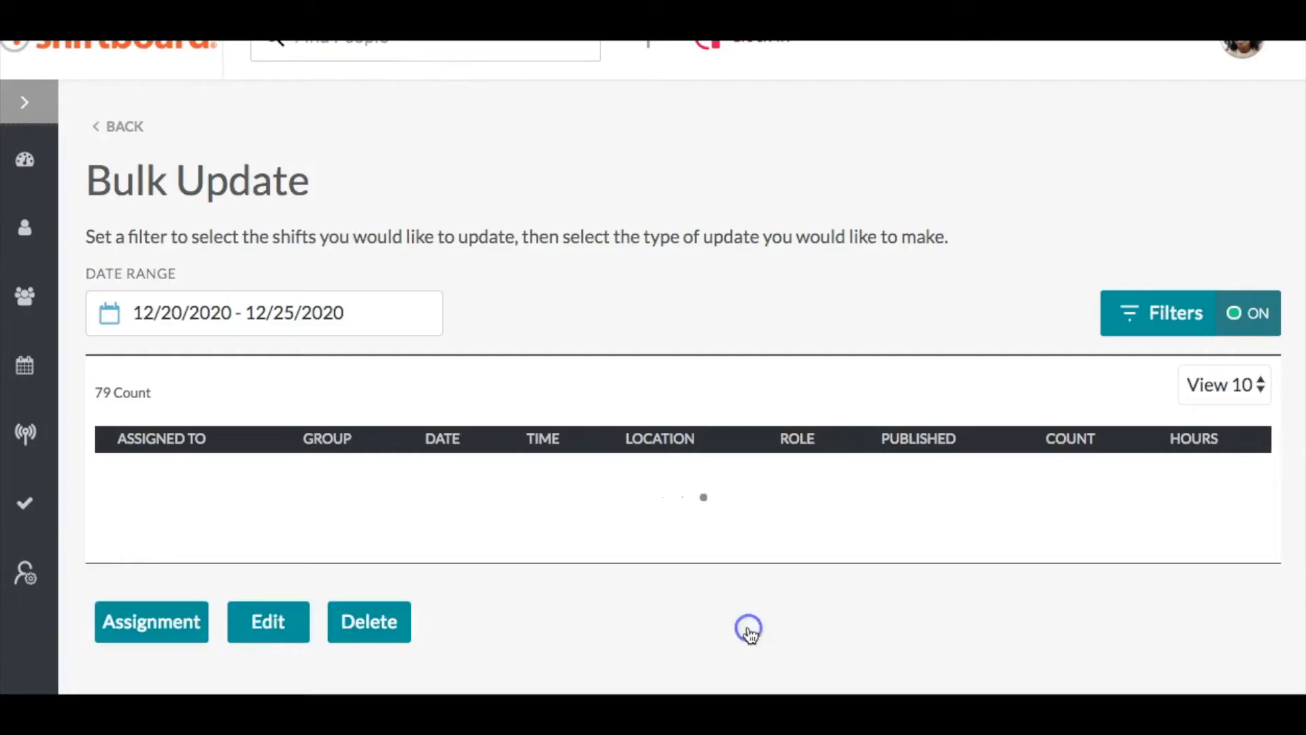
- Look through the result pages of the Production Workers shifts and return to the first page
{"action": "scroll", "coordinate": [881, 551], "scroll_direction": "down", "scroll_amount": 5}
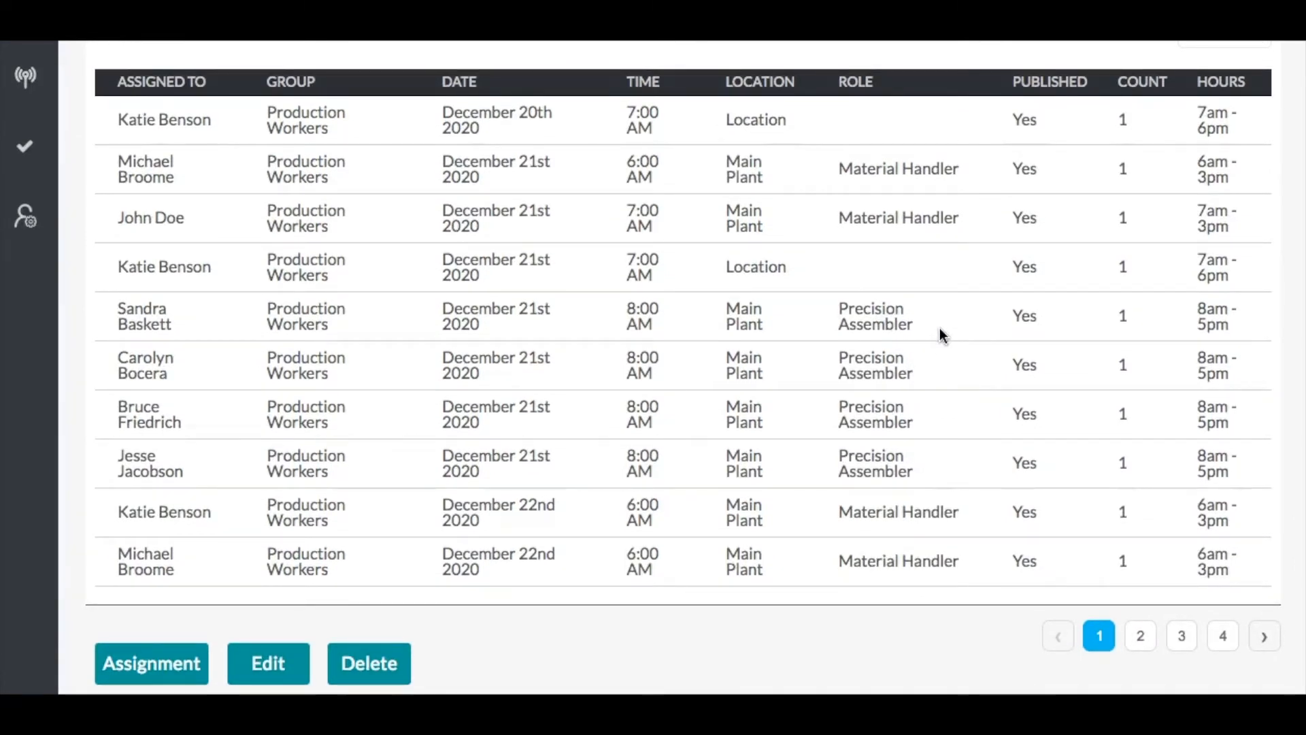
{"action": "left_click", "coordinate": [1141, 636]}
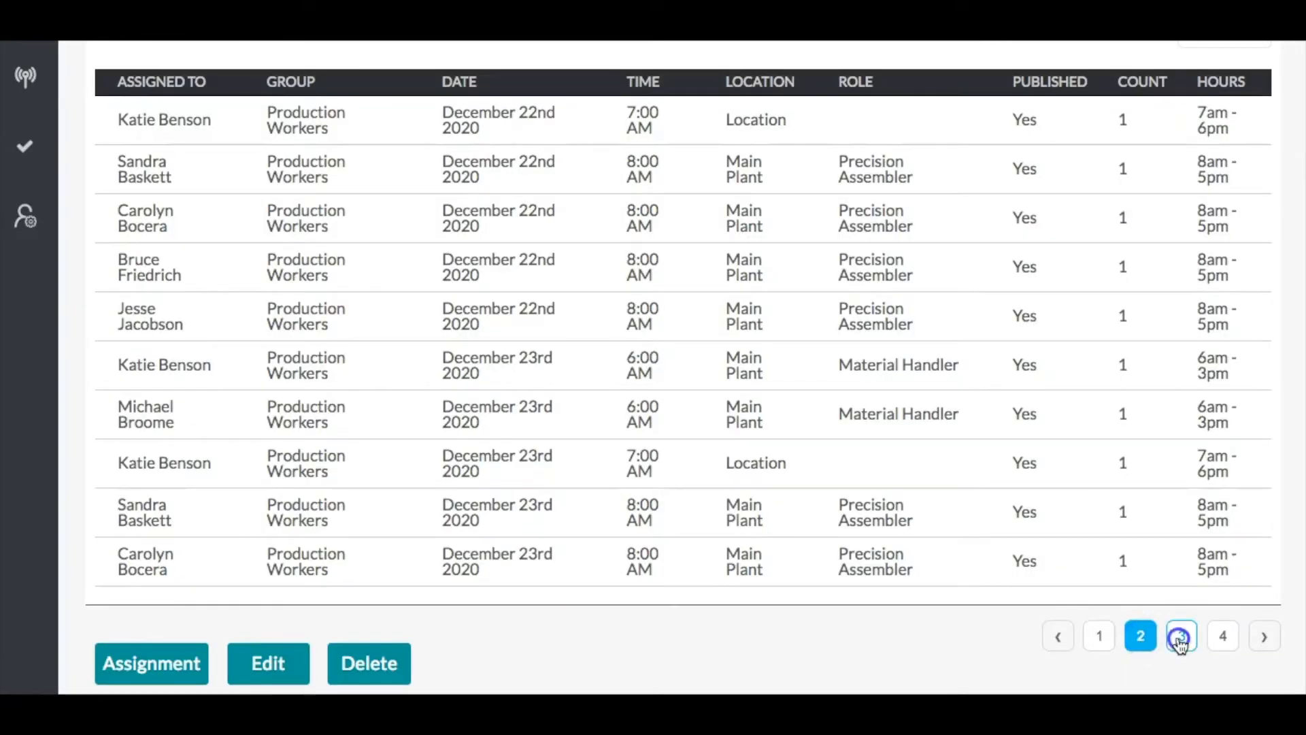
{"action": "left_click", "coordinate": [1181, 640]}
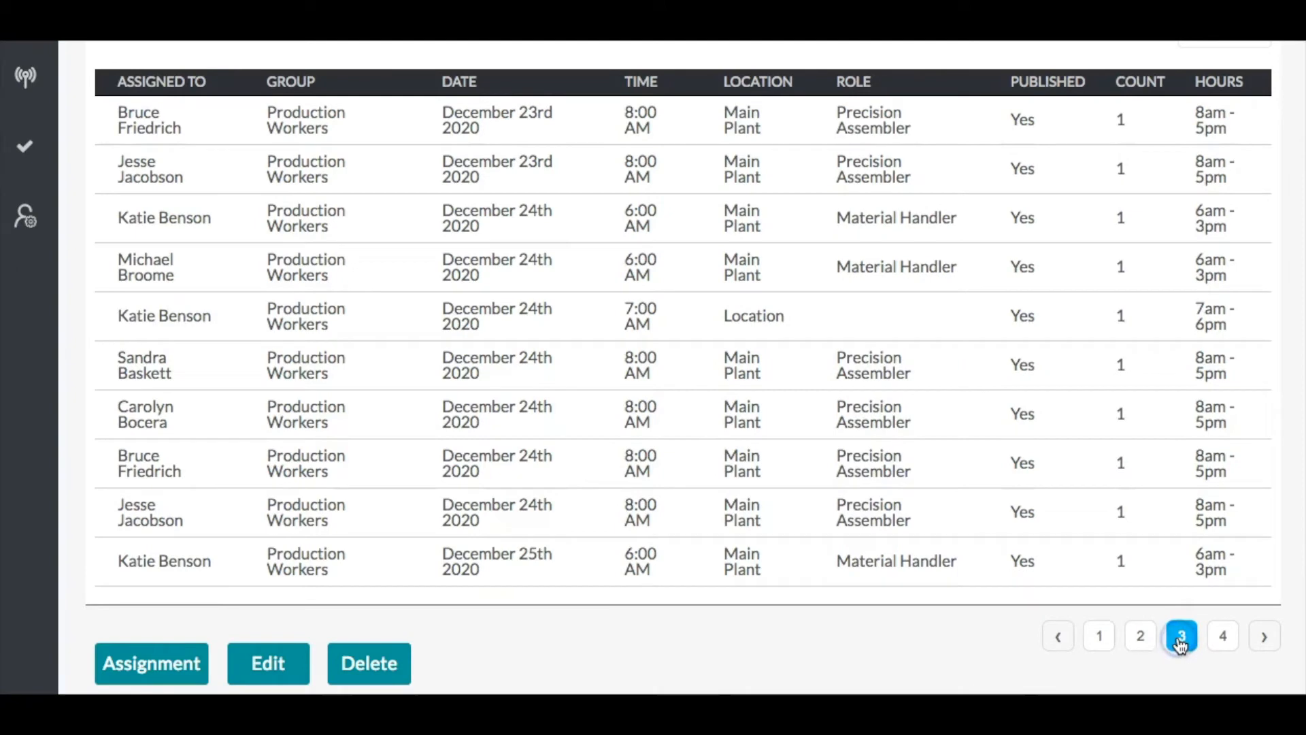
{"action": "left_click", "coordinate": [1100, 640]}
{"action": "scroll", "coordinate": [852, 344], "scroll_direction": "up", "scroll_amount": 5}
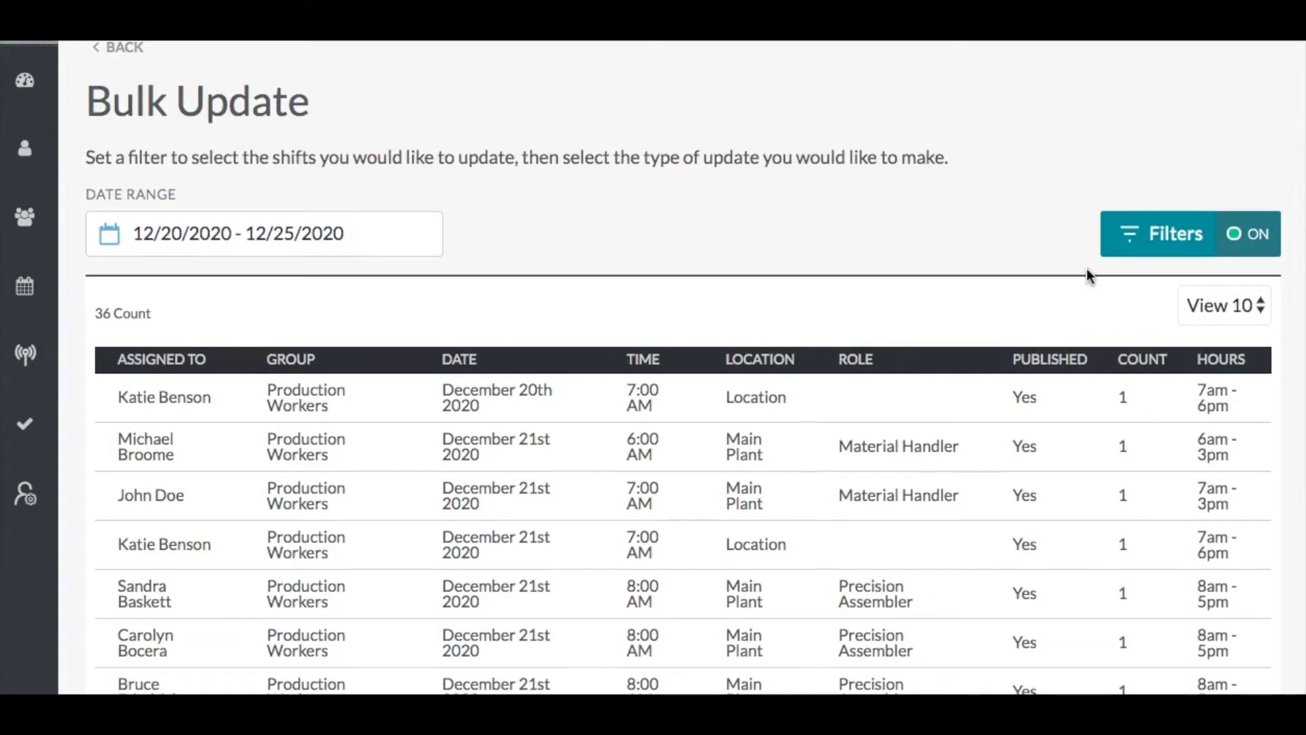
- Narrow the Production Workers filter to one worker's account and review that worker's shifts
{"action": "left_click", "coordinate": [1126, 238]}
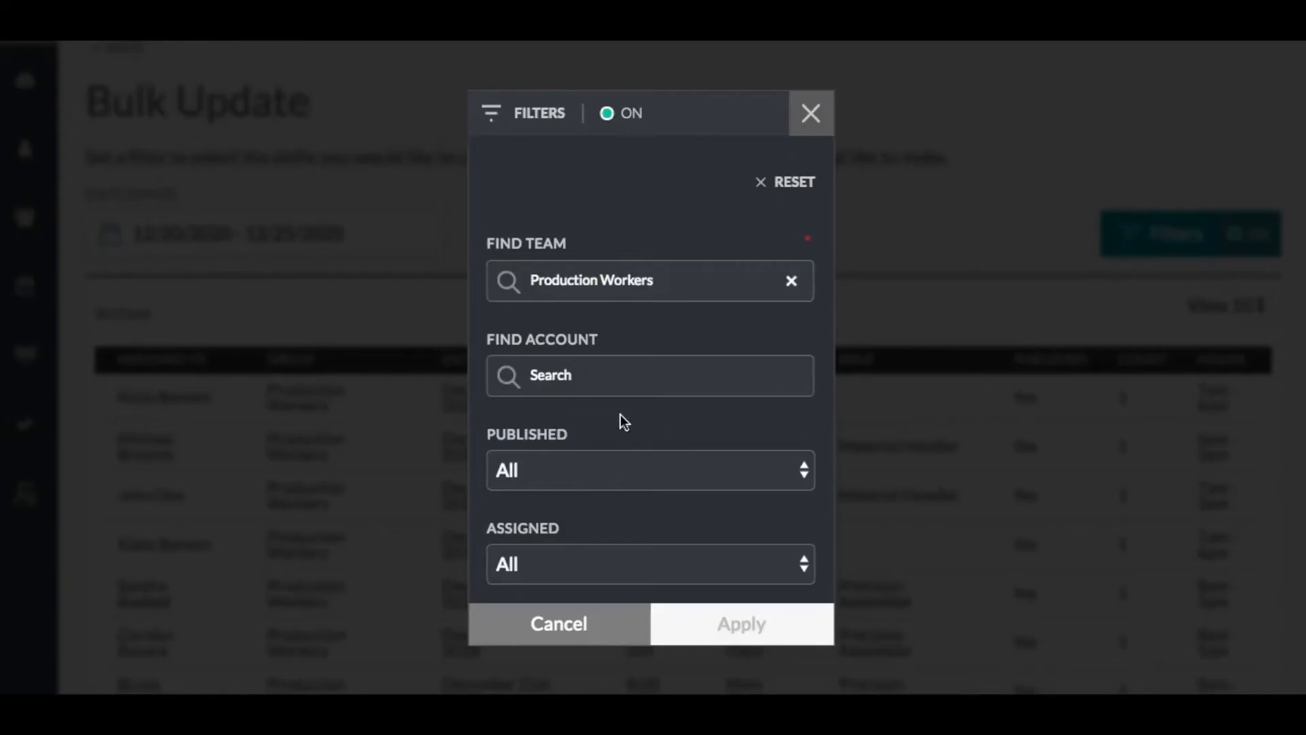
{"action": "left_click", "coordinate": [603, 383]}
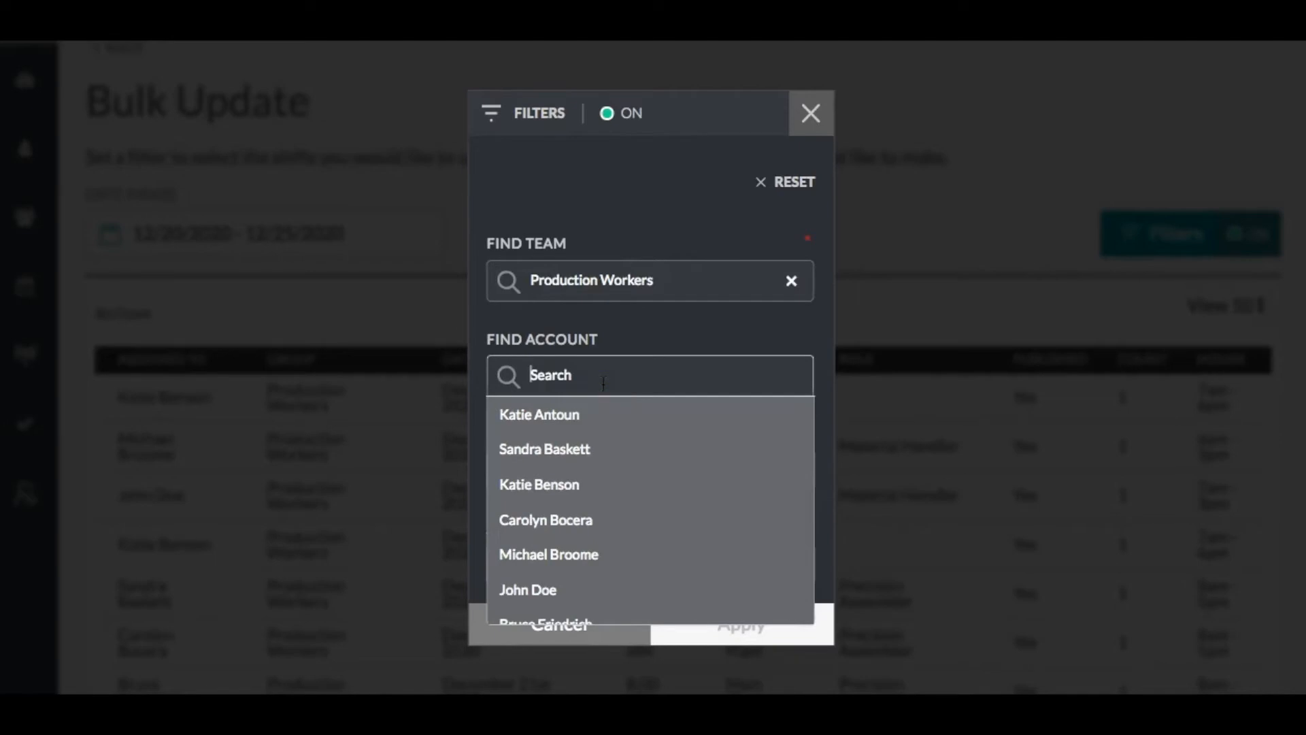
{"action": "left_click", "coordinate": [571, 485]}
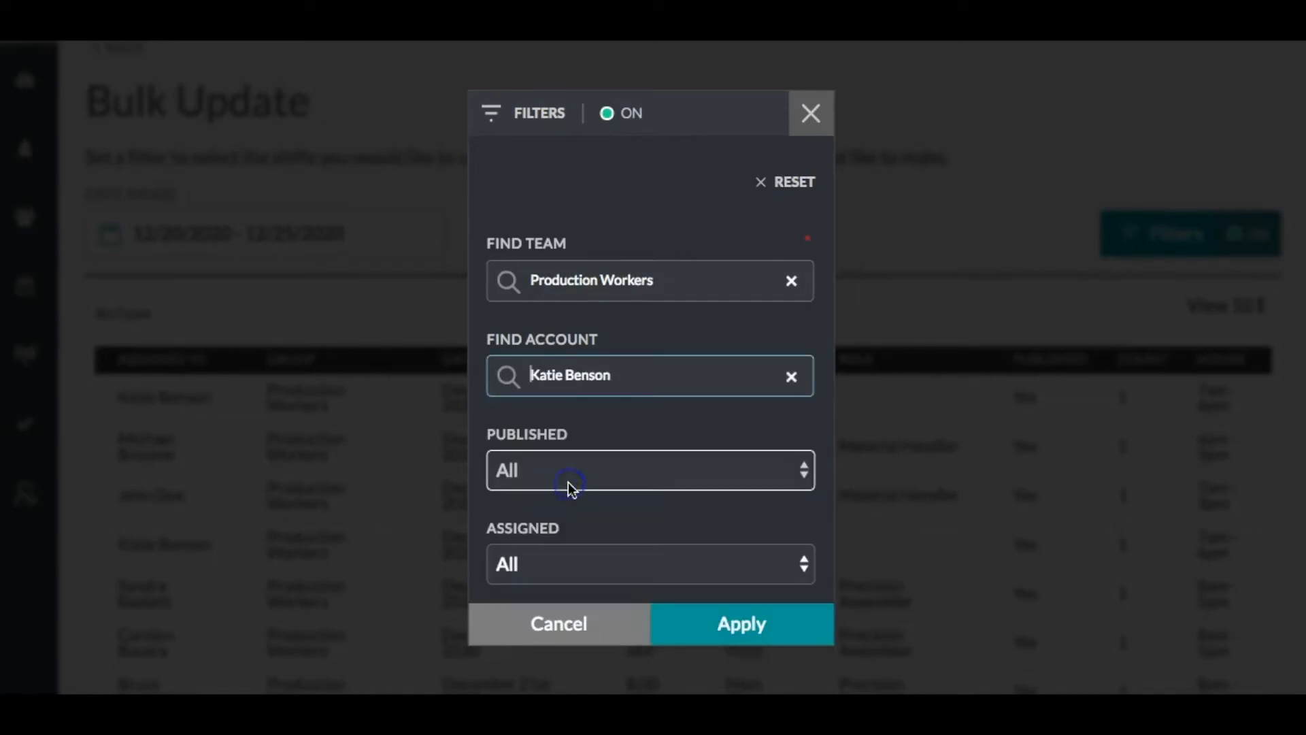
{"action": "left_click", "coordinate": [740, 623]}
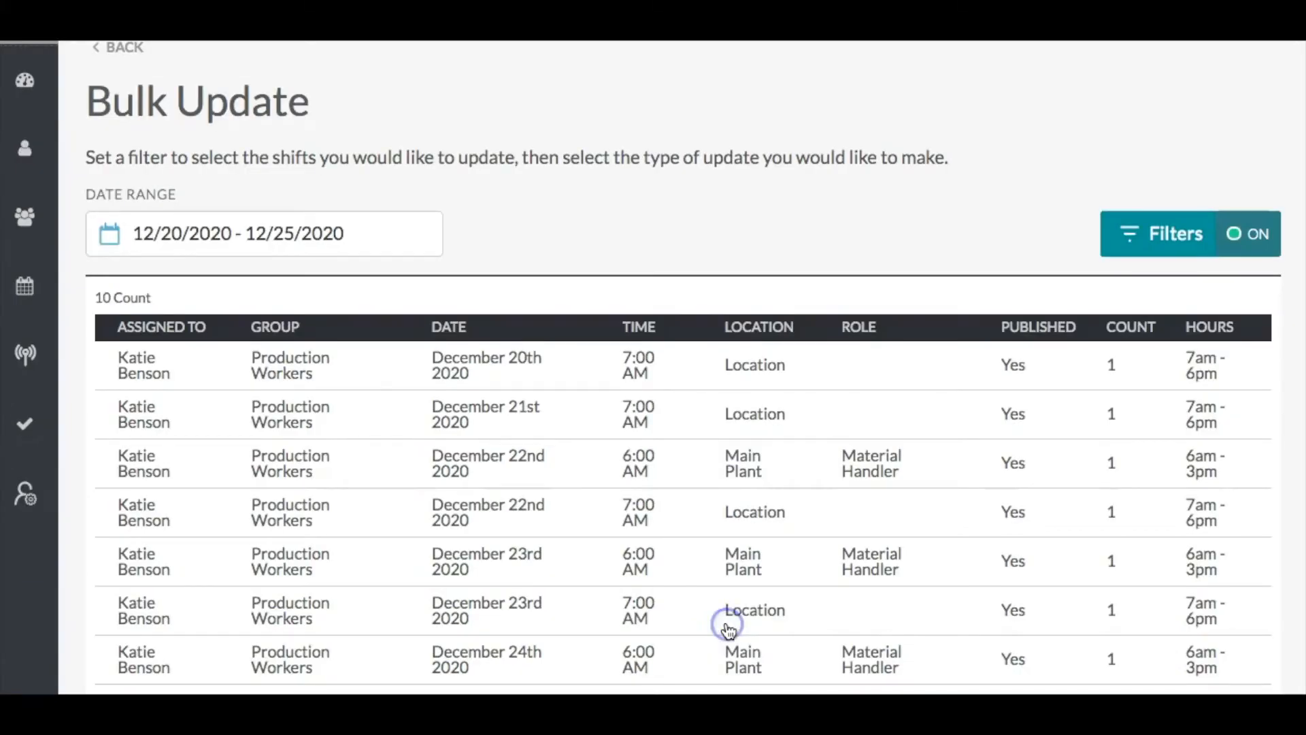
{"action": "scroll", "coordinate": [668, 524], "scroll_direction": "down", "scroll_amount": 5}
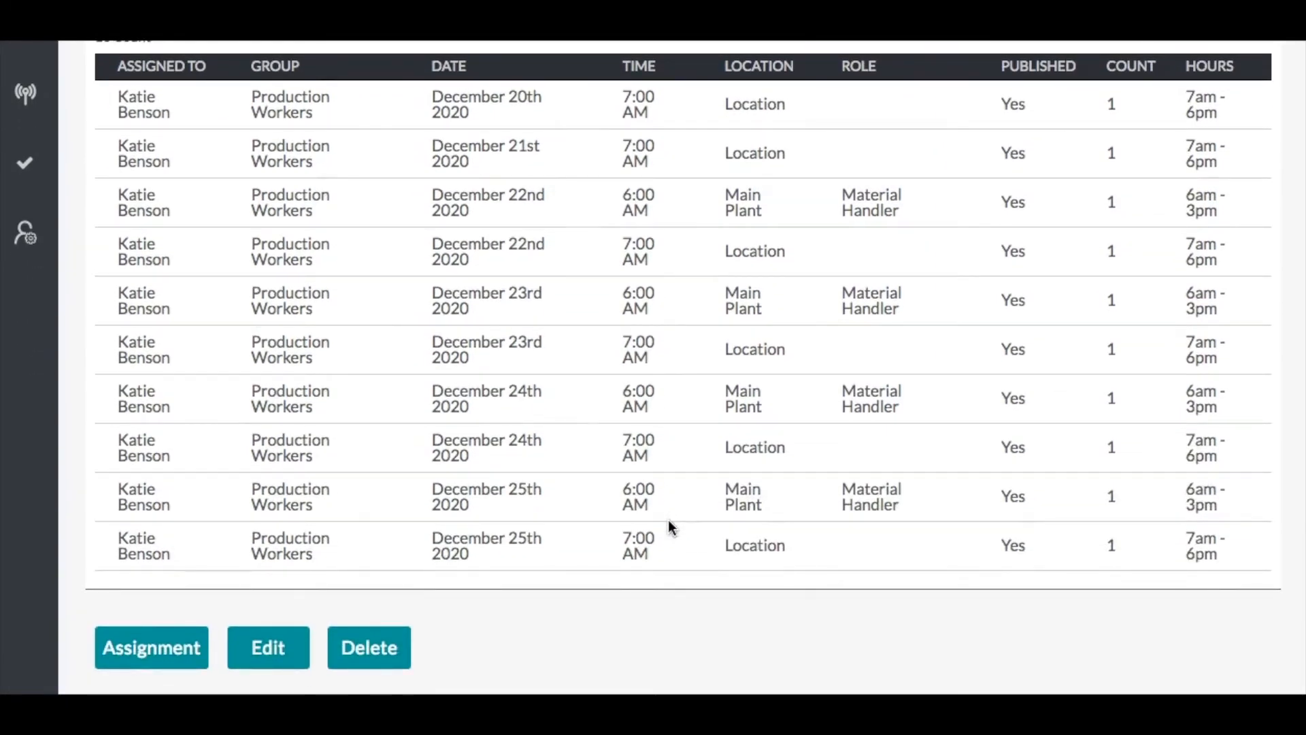
{"action": "scroll", "coordinate": [668, 520], "scroll_direction": "up", "scroll_amount": 3}
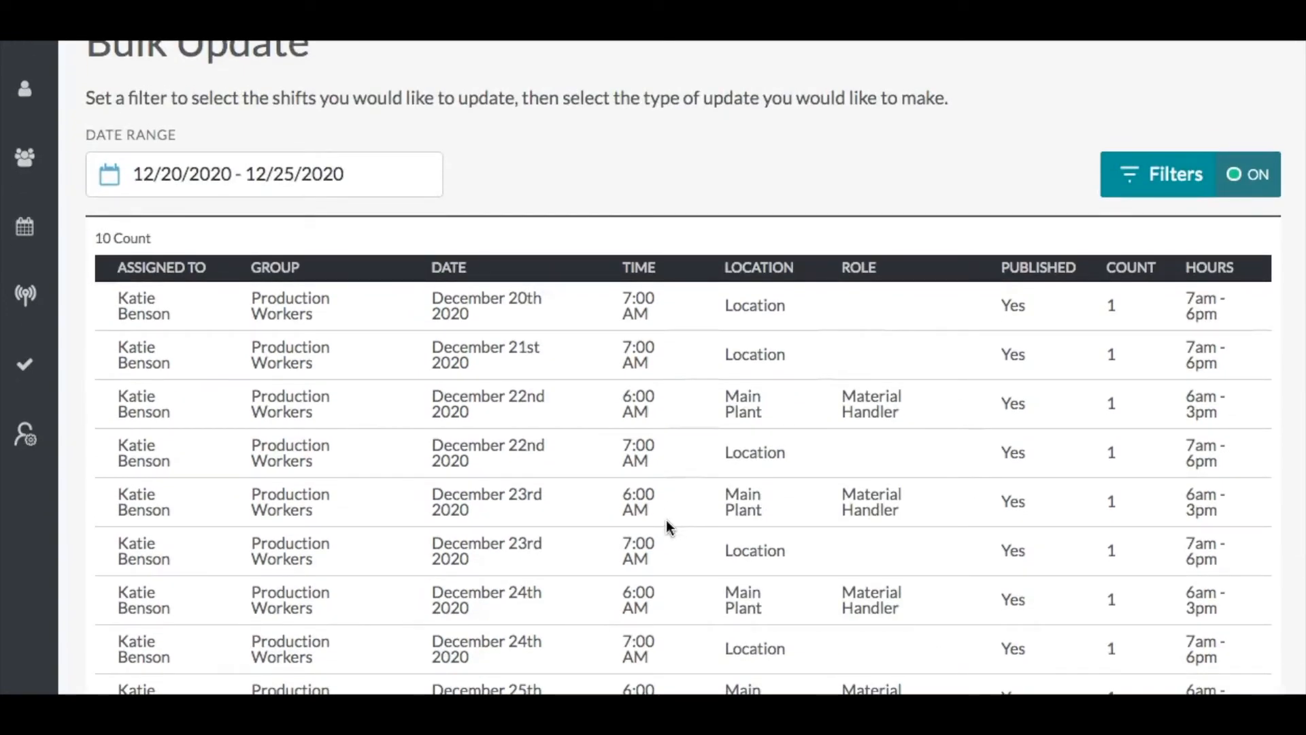
{"action": "scroll", "coordinate": [665, 519], "scroll_direction": "up", "scroll_amount": 2}
{"action": "scroll", "coordinate": [665, 519], "scroll_direction": "down", "scroll_amount": 2}
{"action": "scroll", "coordinate": [668, 526], "scroll_direction": "down", "scroll_amount": 3}
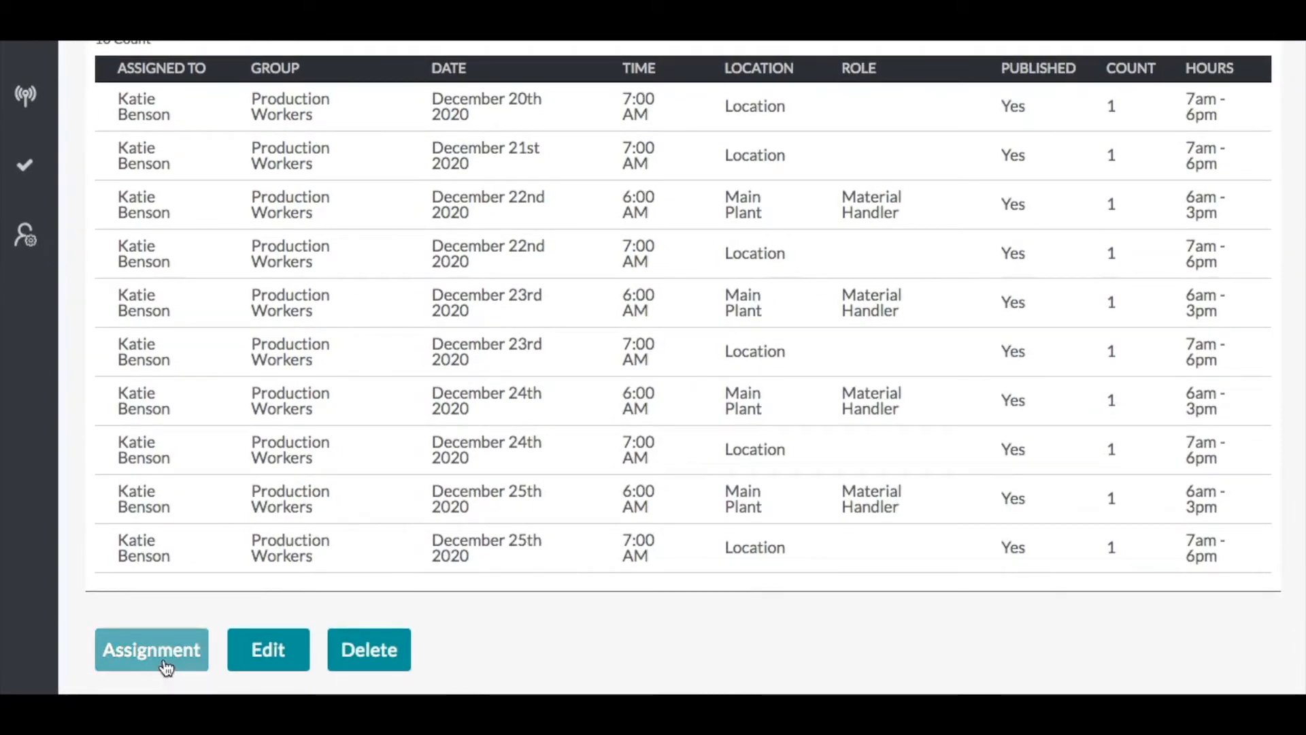
- Try the bulk assignment options, switching between unassigning and assigning all shifts and selecting a worker, and cancel without updating
{"action": "left_click", "coordinate": [165, 660]}
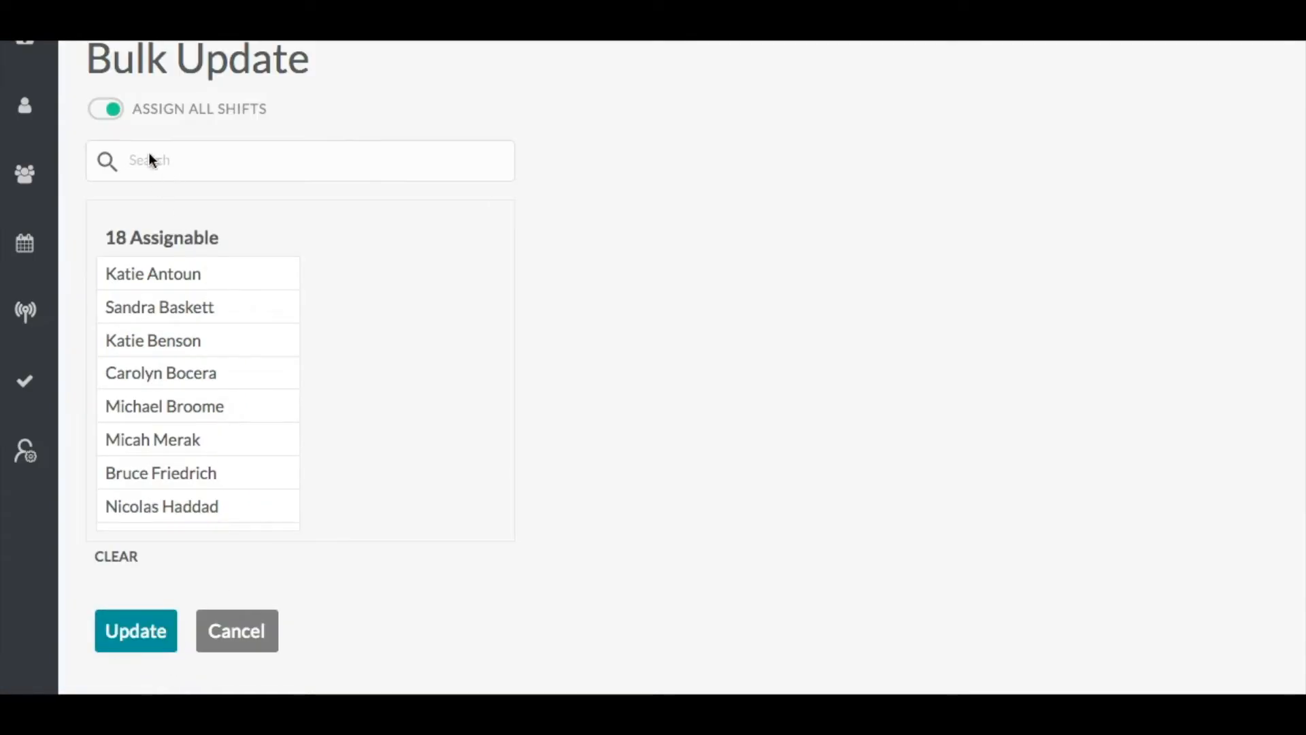
{"action": "left_click", "coordinate": [109, 111]}
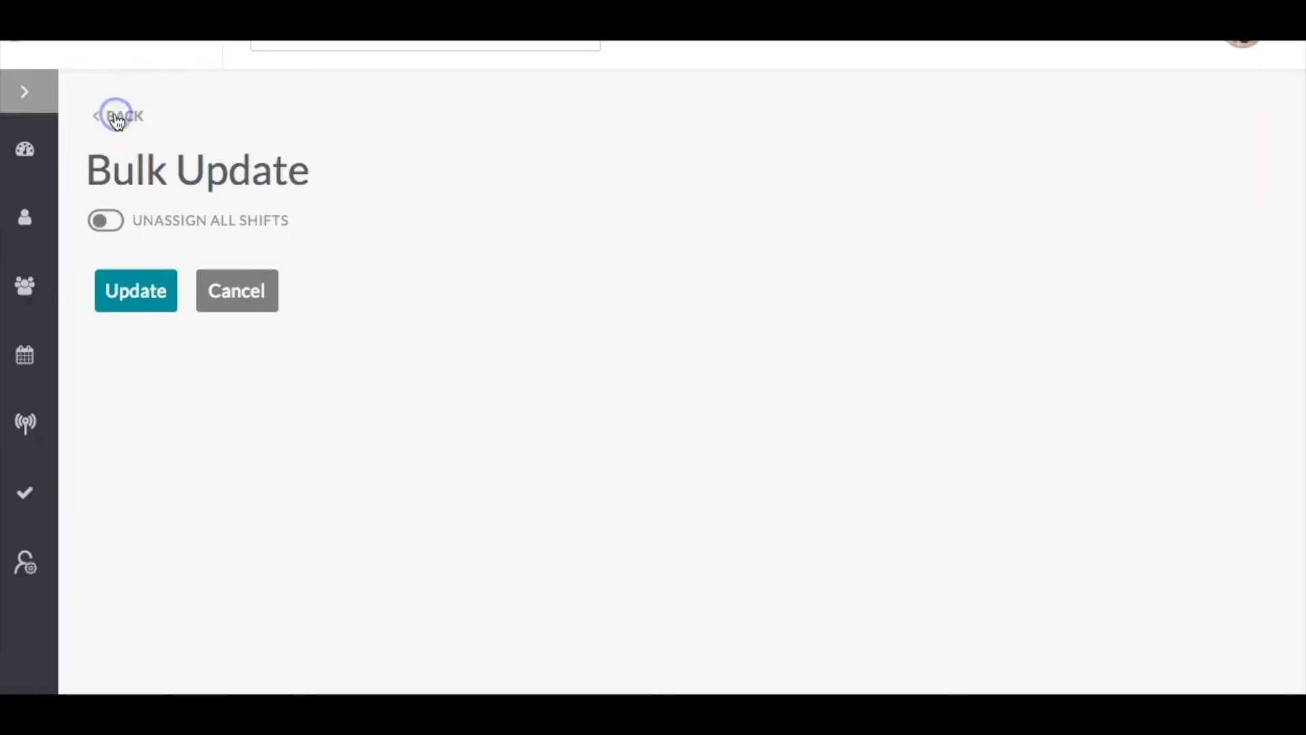
{"action": "left_click", "coordinate": [107, 219]}
{"action": "left_click", "coordinate": [177, 509]}
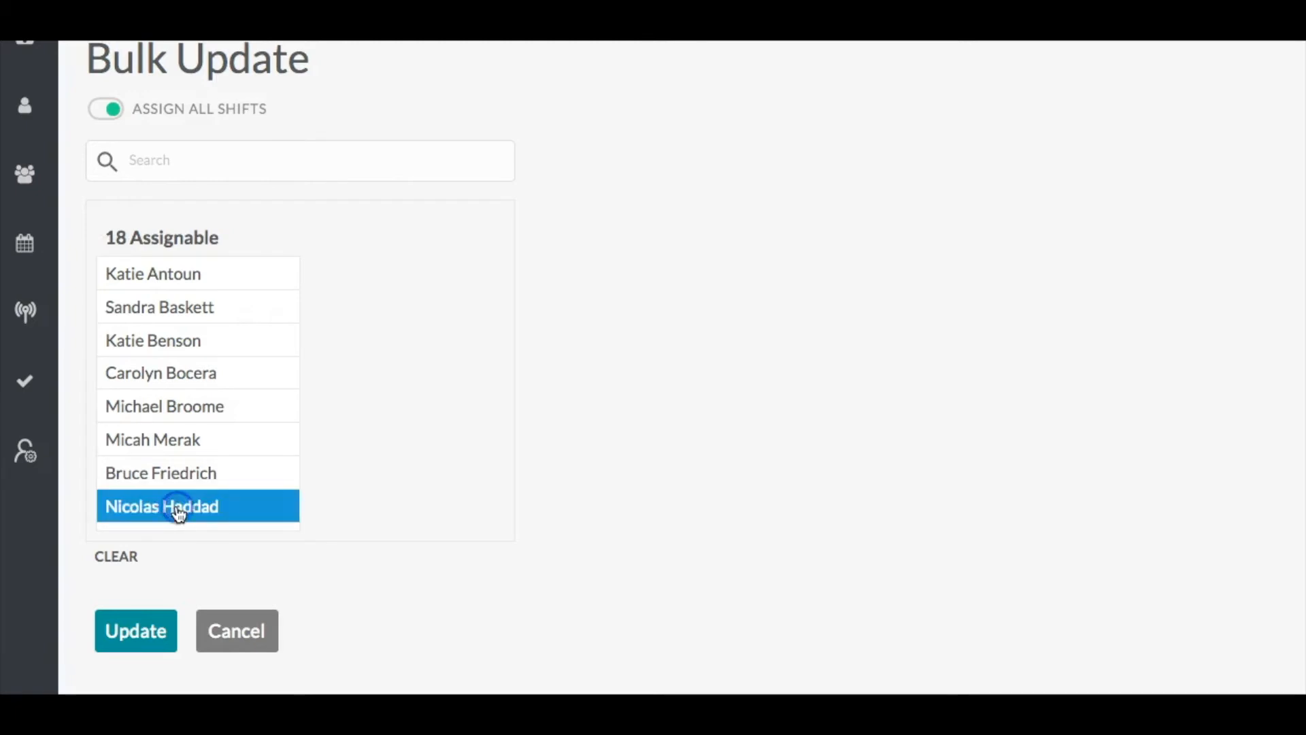
{"action": "left_click", "coordinate": [245, 643]}
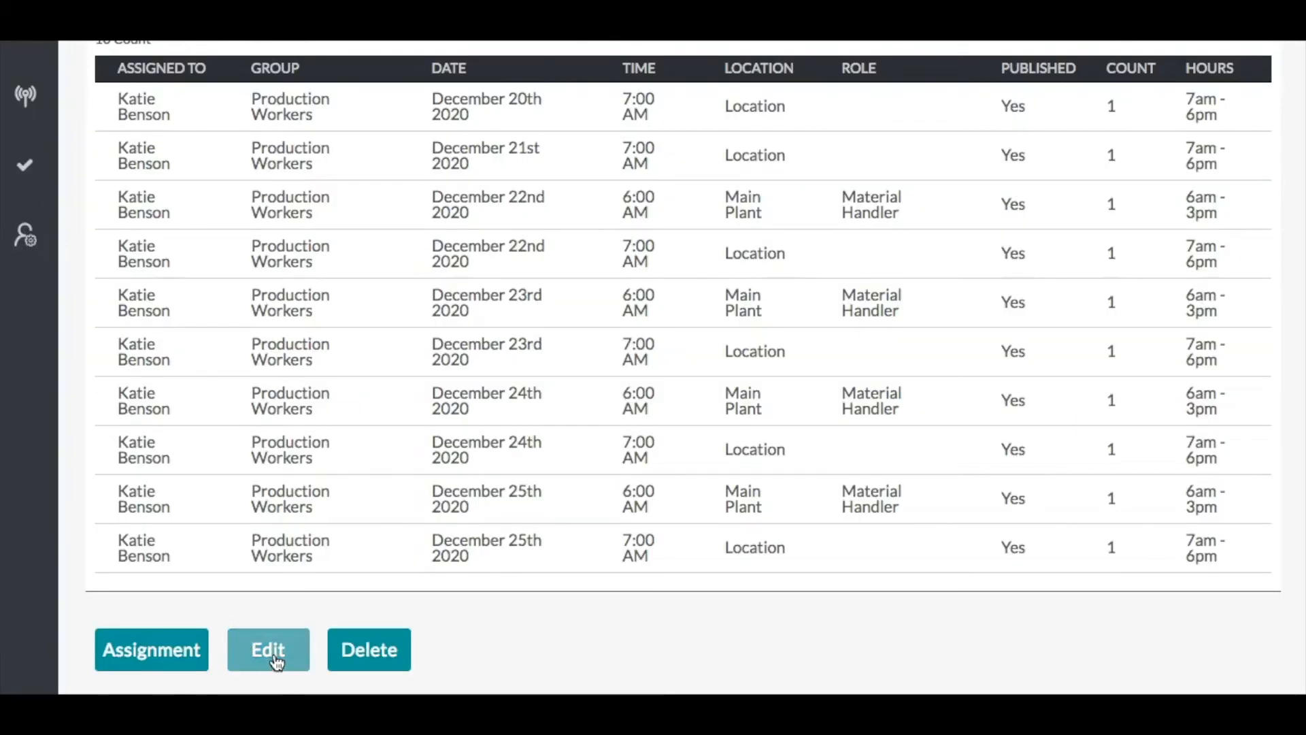
- Open bulk editing for the filtered shifts, enable the Team, Subject, Duration and Publication fields, and view the publication choices
{"action": "left_click", "coordinate": [278, 653]}
{"action": "scroll", "coordinate": [266, 219], "scroll_direction": "up", "scroll_amount": 3}
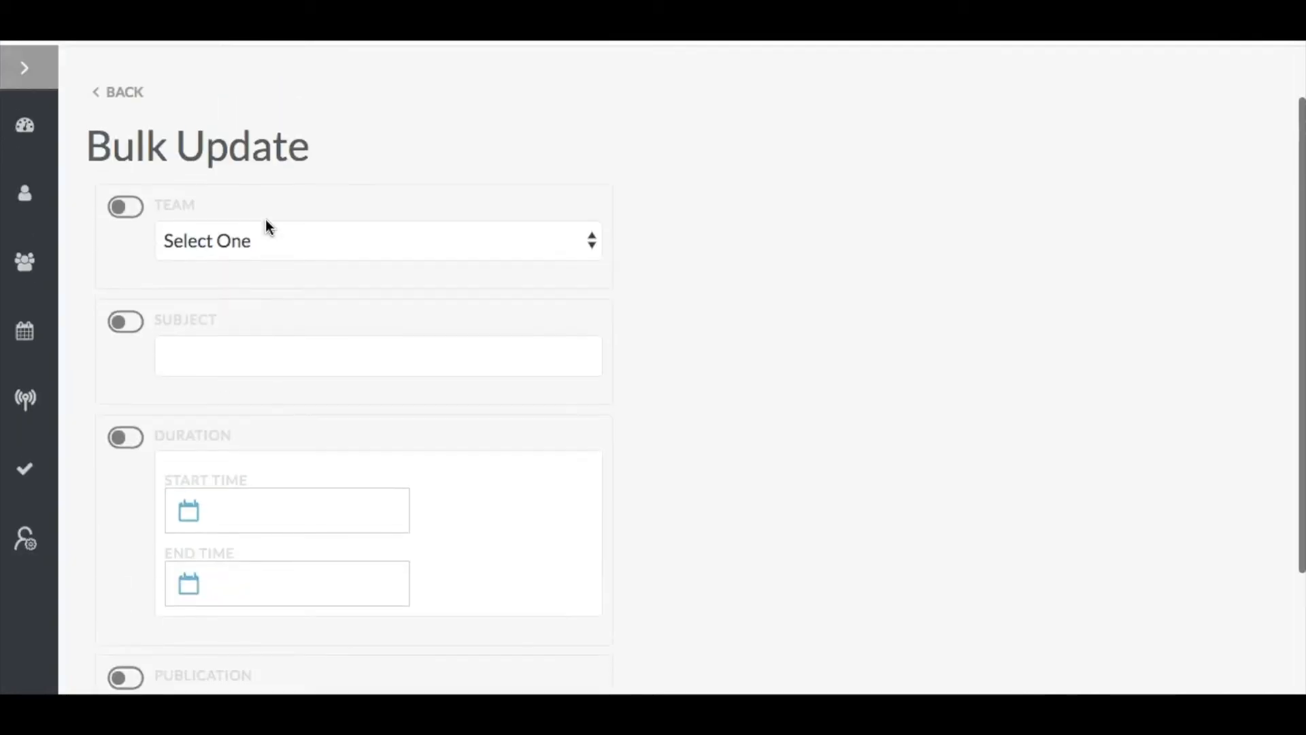
{"action": "left_click", "coordinate": [125, 250]}
{"action": "left_click", "coordinate": [125, 364]}
{"action": "left_click", "coordinate": [128, 484]}
{"action": "scroll", "coordinate": [117, 480], "scroll_direction": "down", "scroll_amount": 3}
{"action": "left_click", "coordinate": [125, 507]}
{"action": "left_click", "coordinate": [211, 547]}
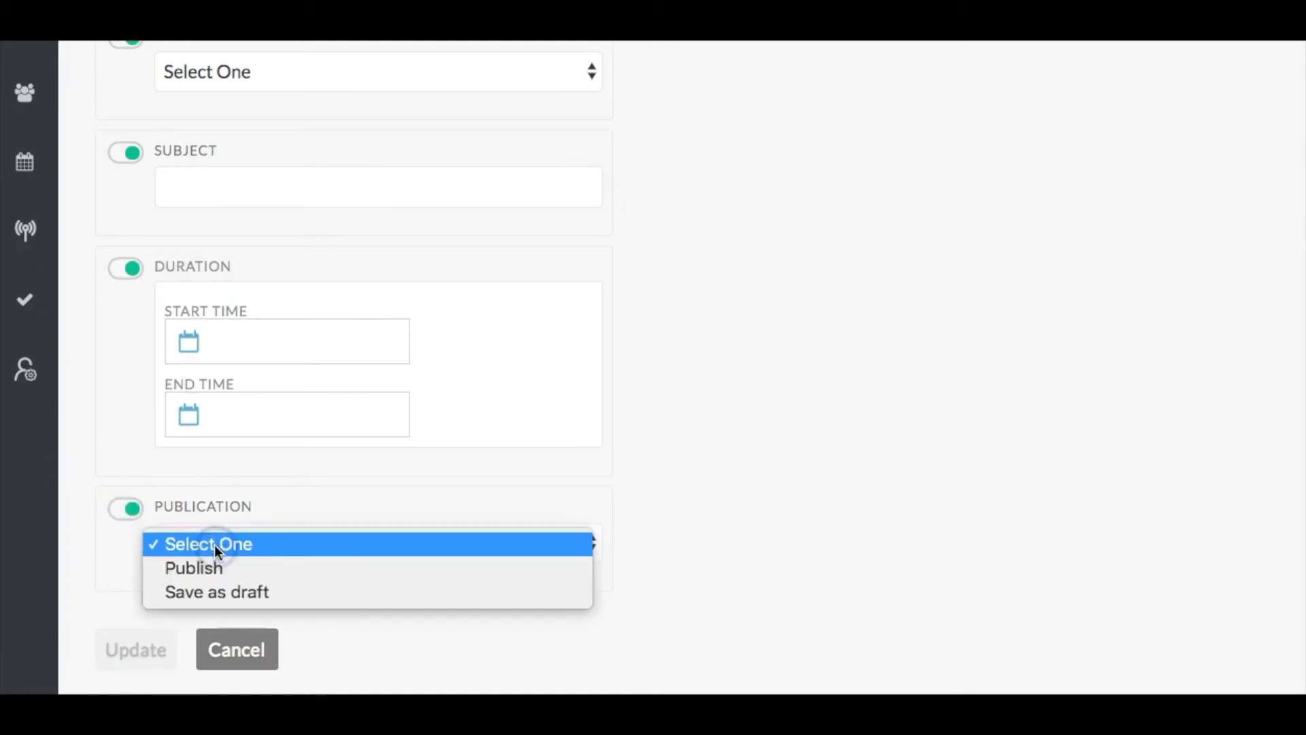
{"action": "left_click", "coordinate": [215, 544]}
- Disable the Publication, Duration and Subject fields, leaving only Team enabled for the bulk edit
{"action": "left_click", "coordinate": [126, 509]}
{"action": "left_click", "coordinate": [128, 273]}
{"action": "left_click", "coordinate": [125, 153]}
{"action": "scroll", "coordinate": [137, 154], "scroll_direction": "up", "scroll_amount": 2}
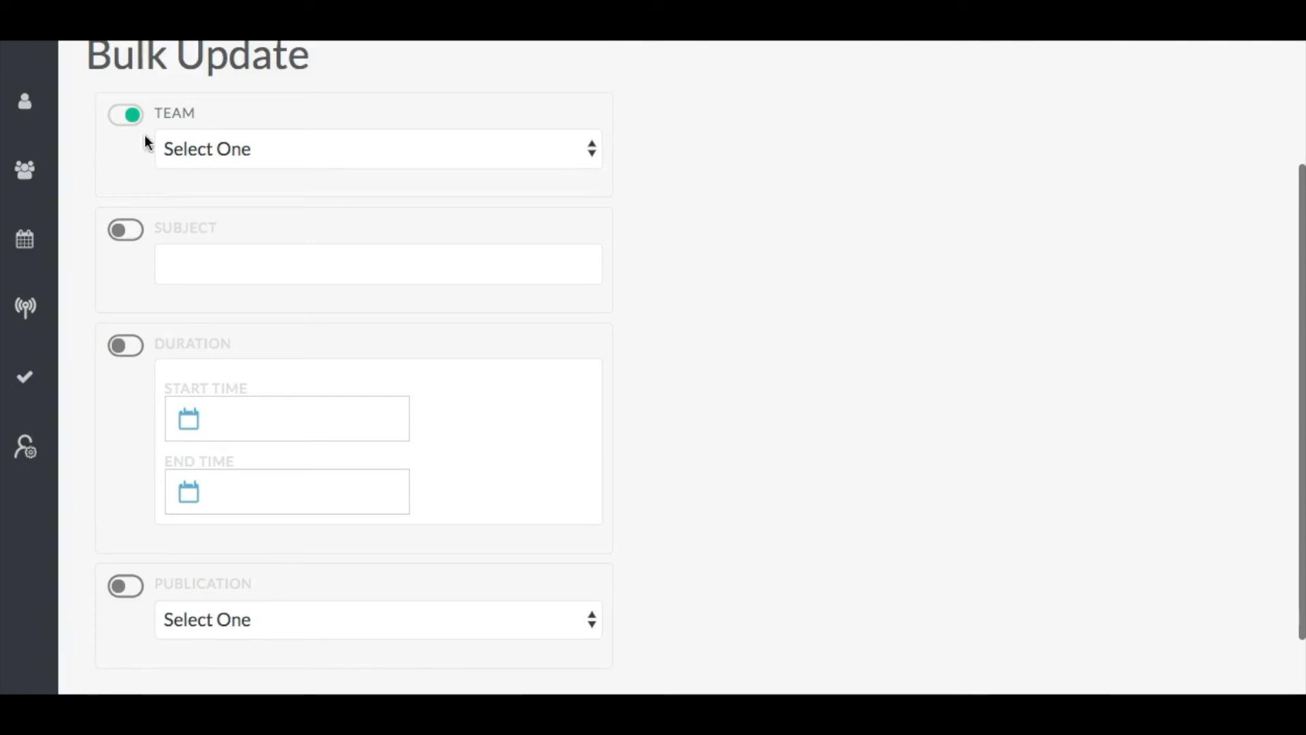
- Set the team for the filtered shifts to Cleaning Crew and submit the bulk update for confirmation
{"action": "left_click", "coordinate": [217, 144]}
{"action": "left_click", "coordinate": [247, 199]}
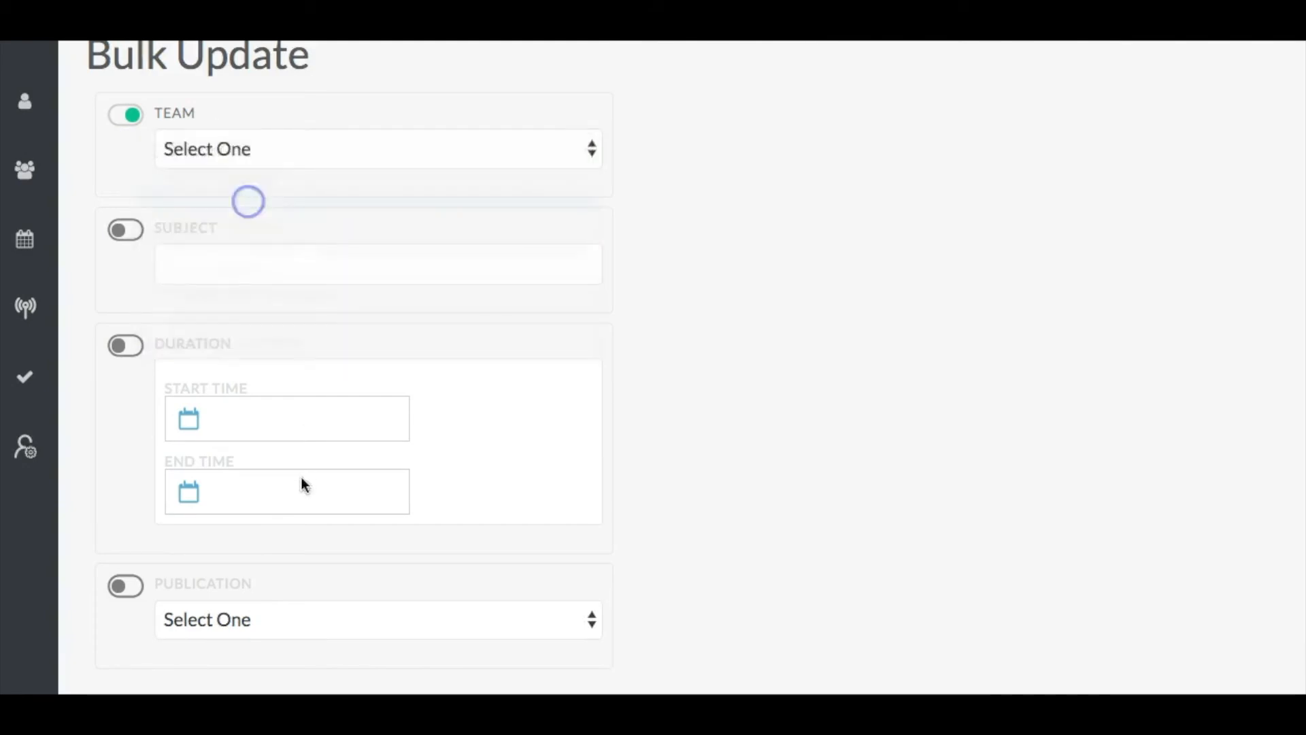
{"action": "scroll", "coordinate": [293, 503], "scroll_direction": "down", "scroll_amount": 2}
{"action": "left_click", "coordinate": [138, 652]}
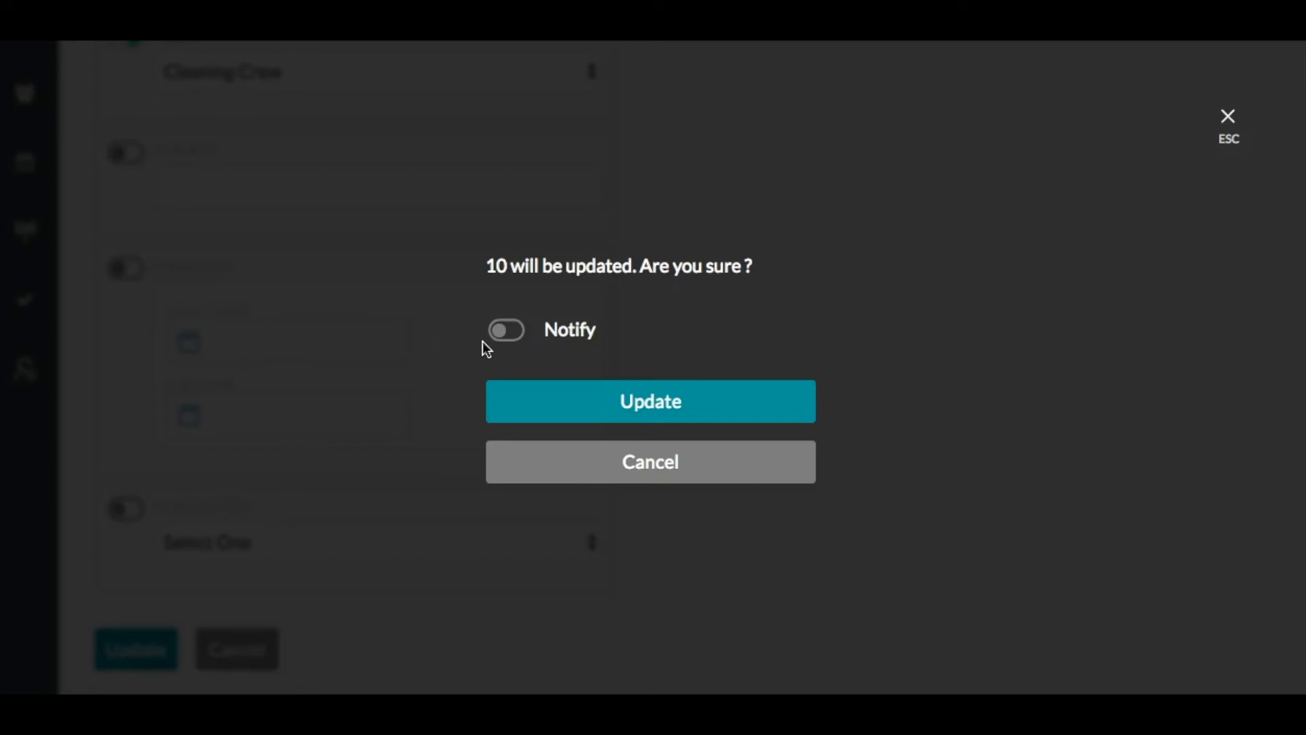
- Enable Notify for the bulk team change and confirm the update of the filtered shifts
{"action": "left_click", "coordinate": [501, 335]}
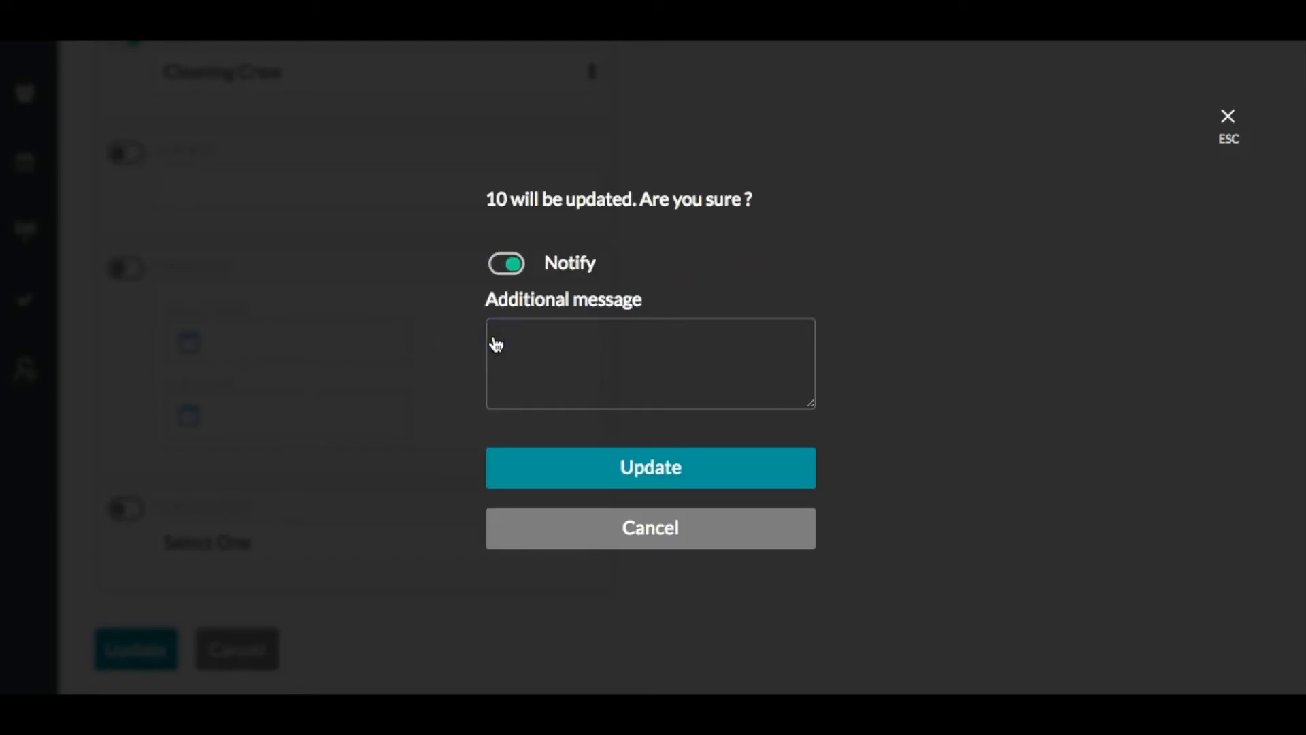
{"action": "left_click", "coordinate": [617, 478]}
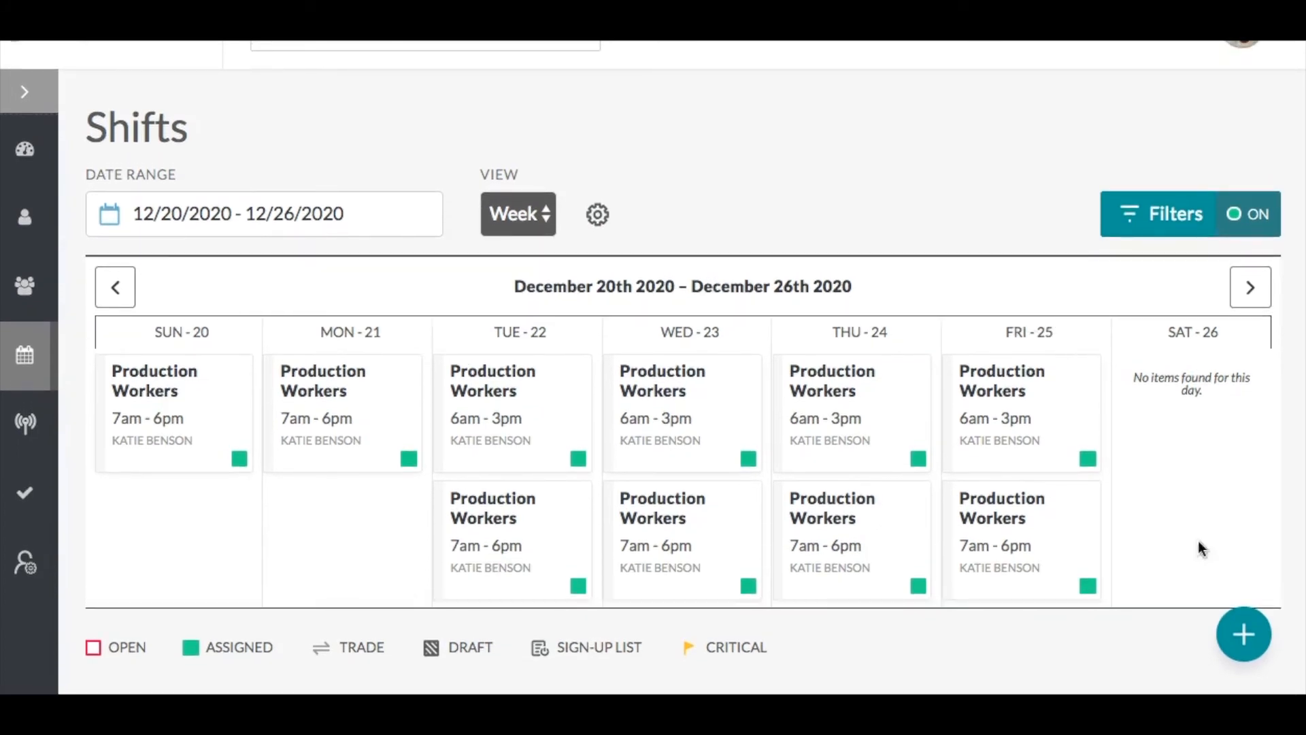
- Check the weekly schedule's filters, and view the Bulk Update deletion confirmation, cancelling it and returning to the Shifts schedule
{"action": "left_click", "coordinate": [1165, 212]}
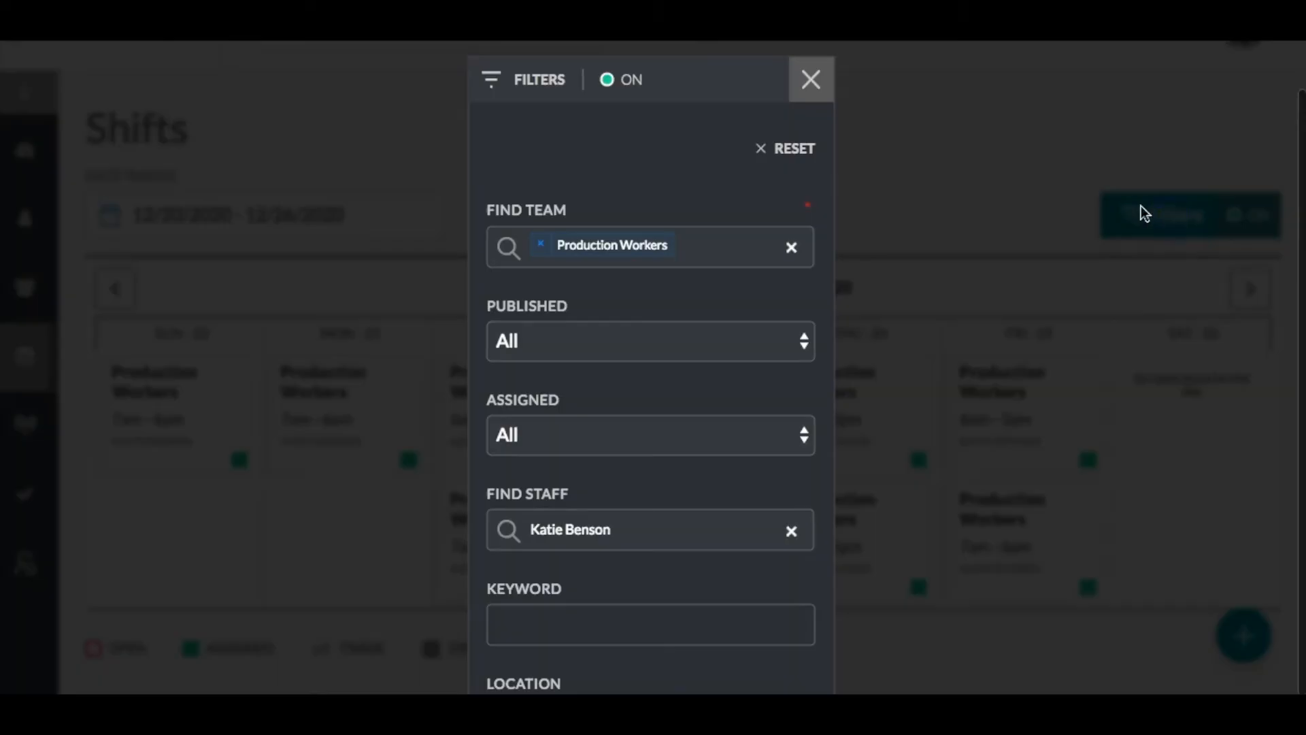
{"action": "left_click", "coordinate": [810, 78]}
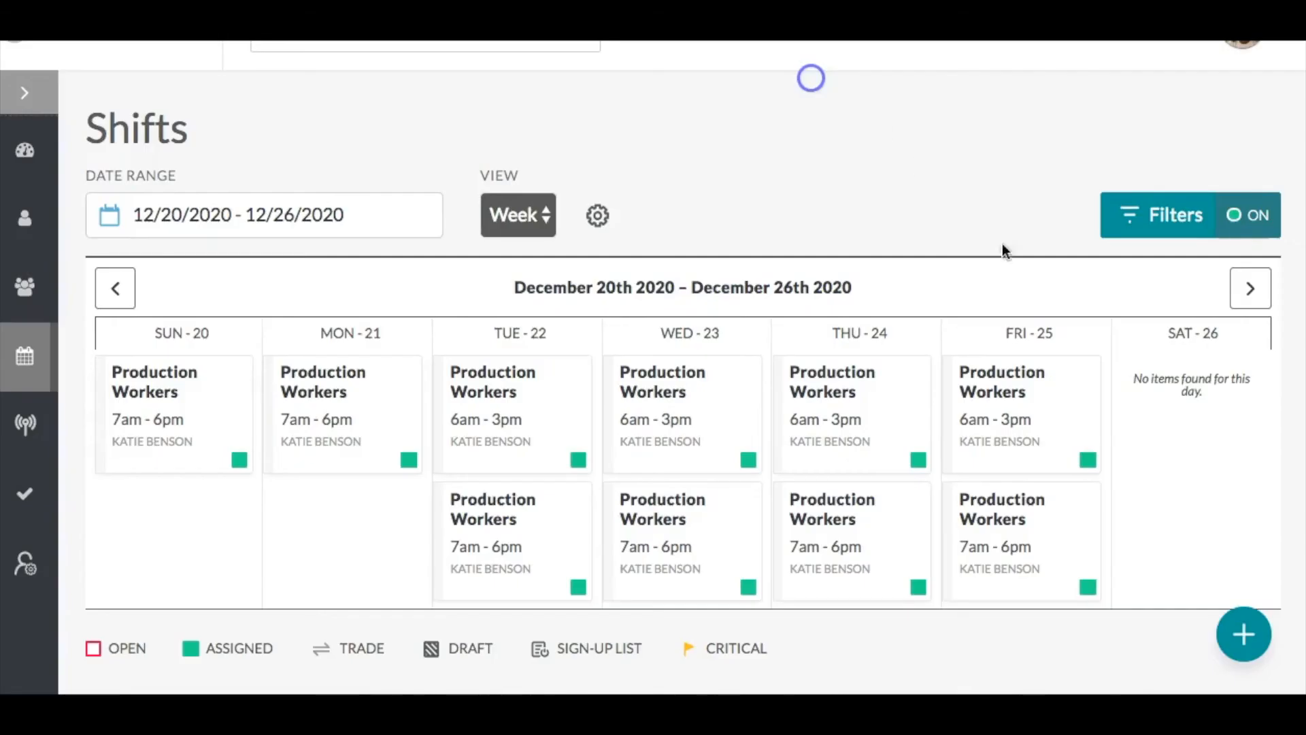
{"action": "left_click", "coordinate": [1252, 635]}
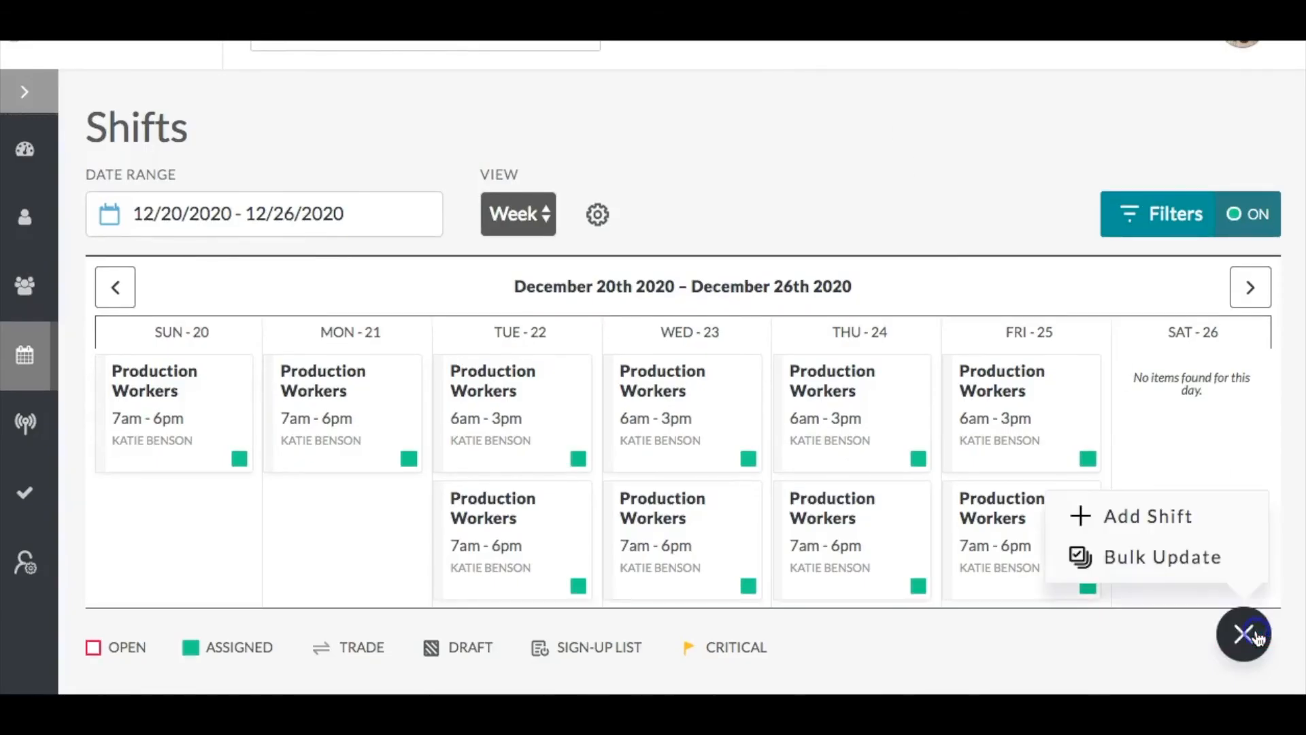
{"action": "left_click", "coordinate": [1181, 560]}
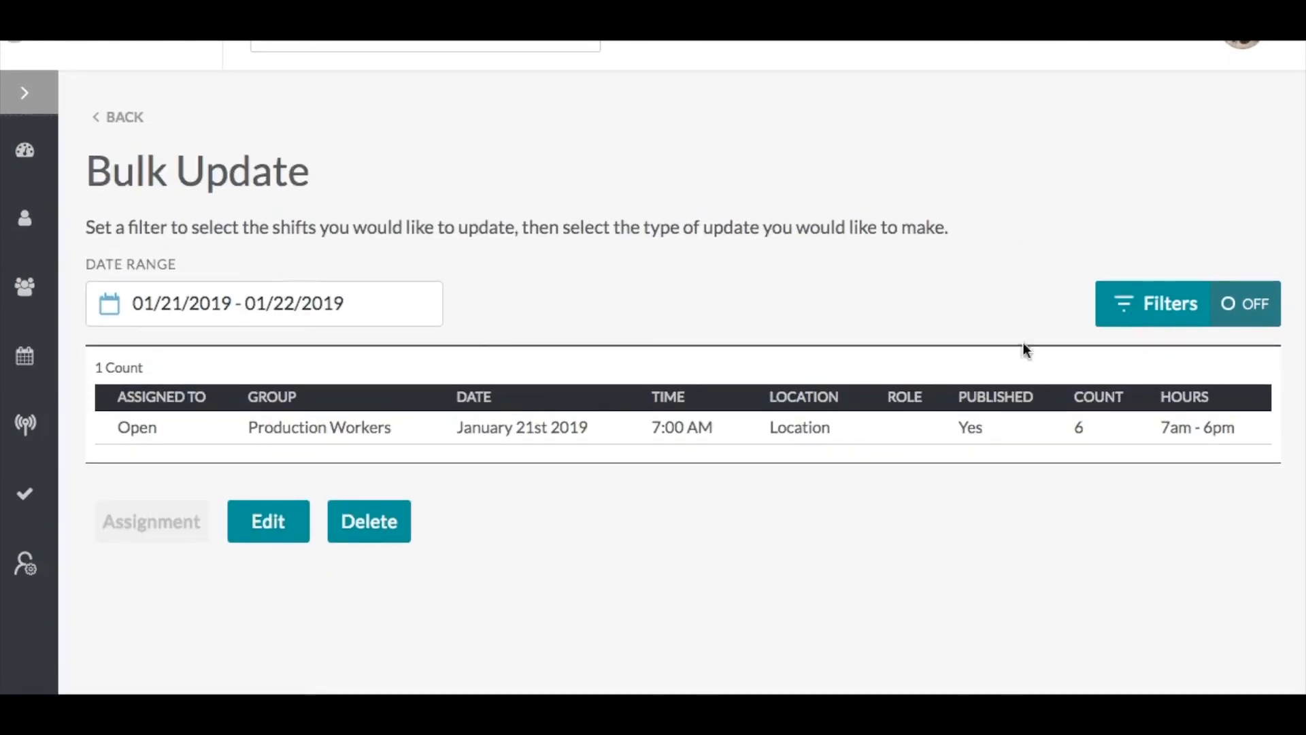
{"action": "left_click", "coordinate": [394, 525]}
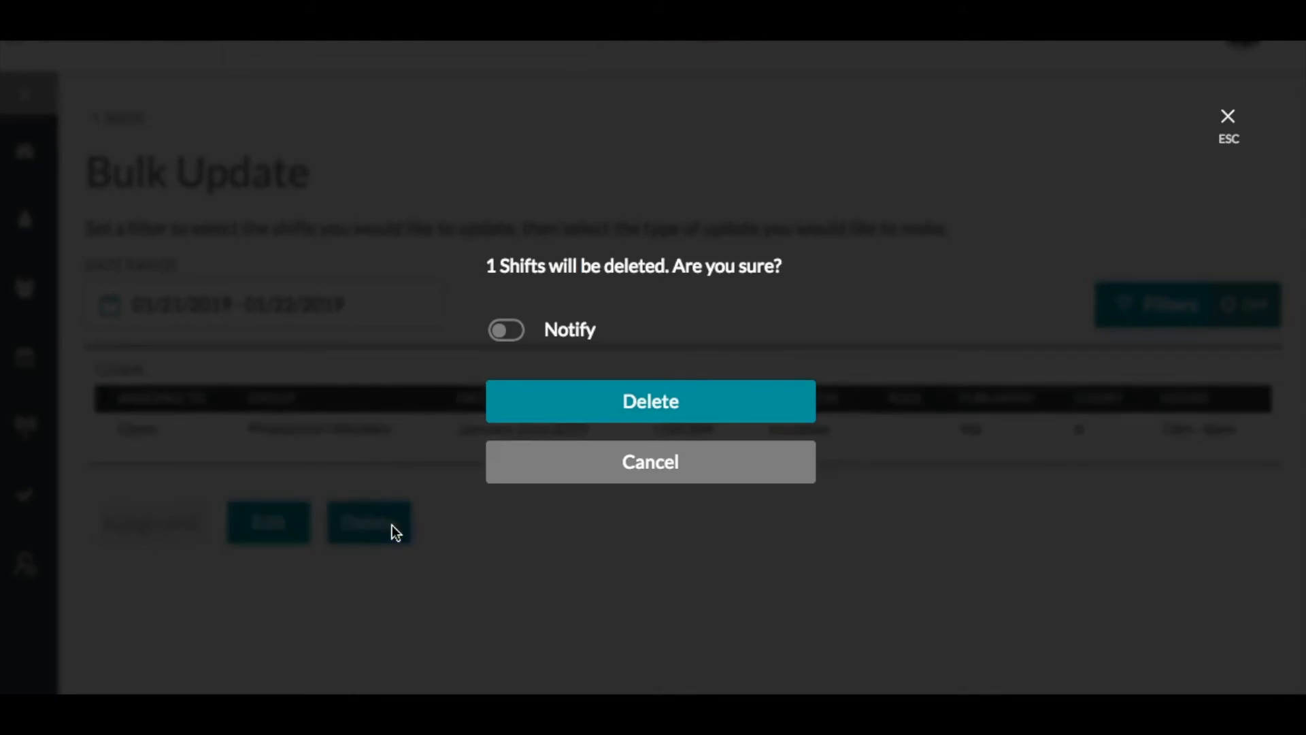
{"action": "left_click", "coordinate": [593, 476]}
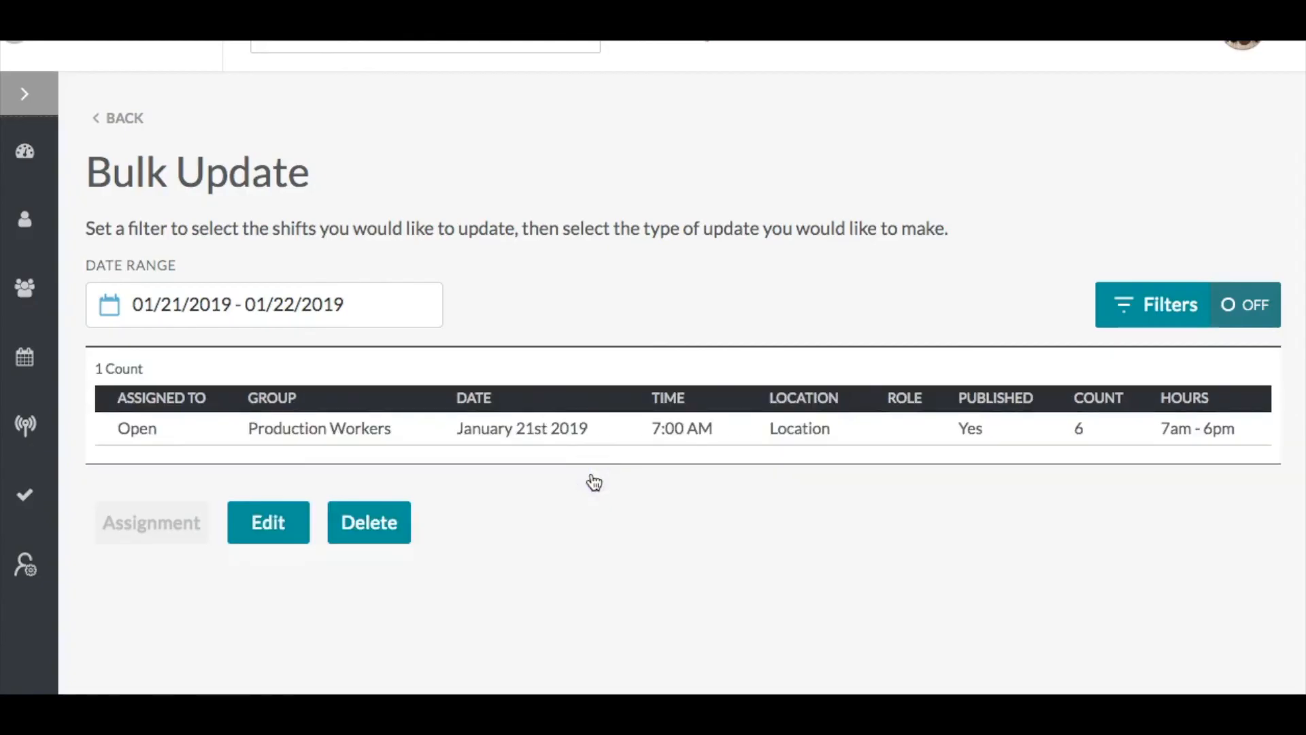
{"action": "left_click", "coordinate": [126, 121]}
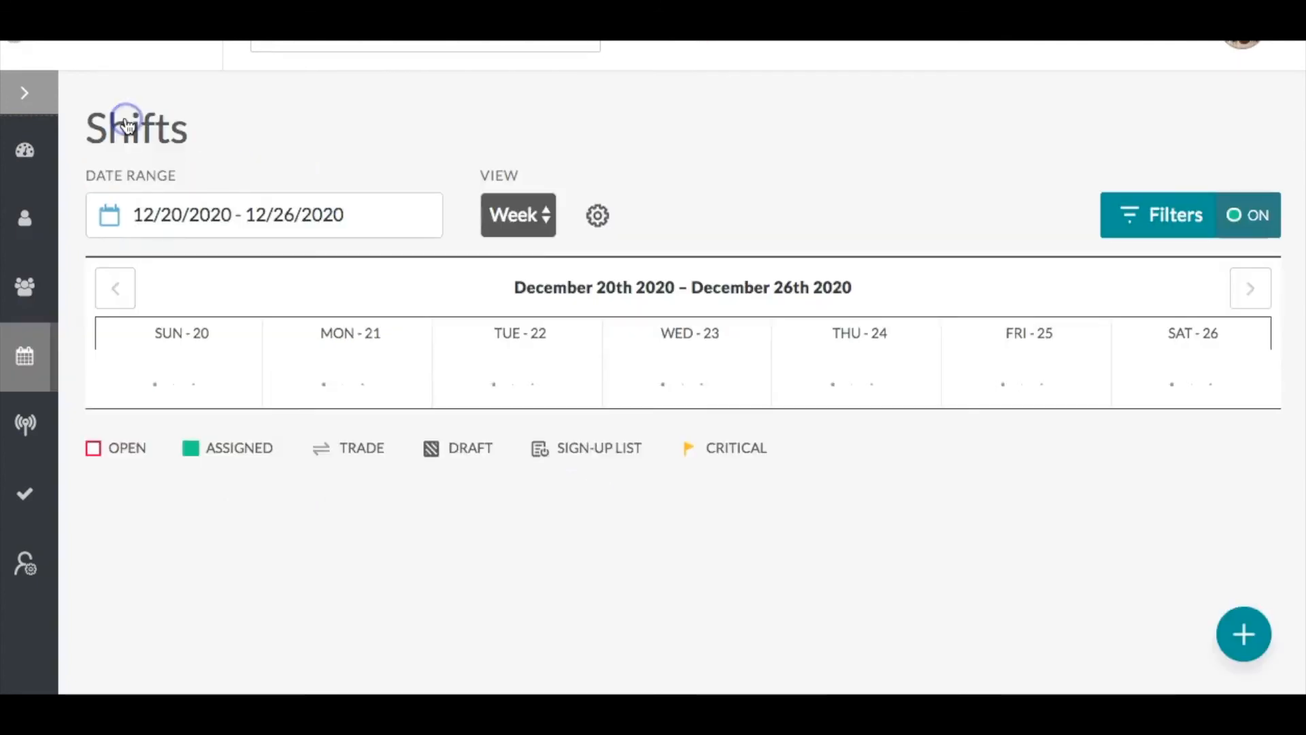